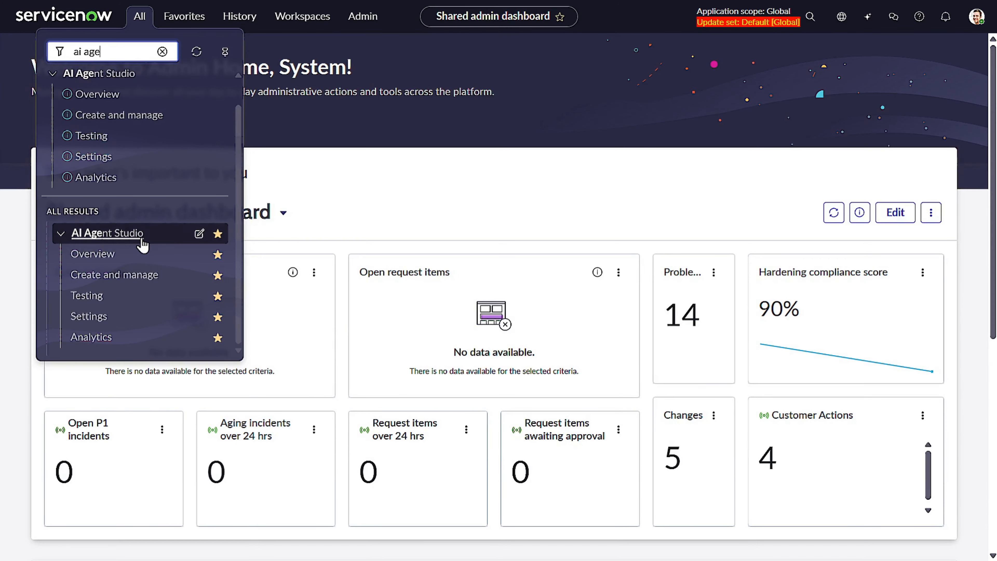
# Open AI Agent Studio and look through its Overview, Create and manage, Testing and Settings pages
pyautogui.click(132, 262)
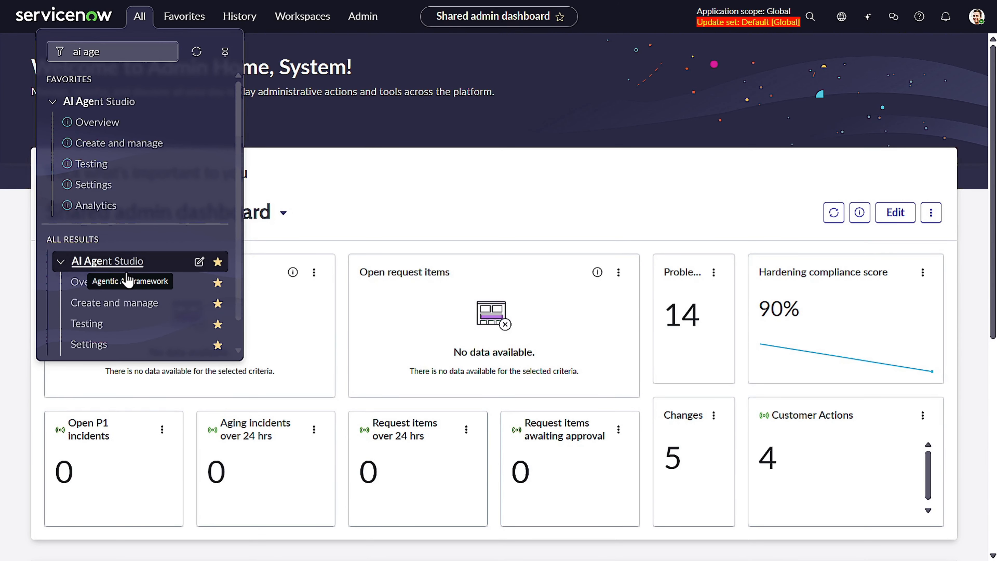
pyautogui.click(127, 287)
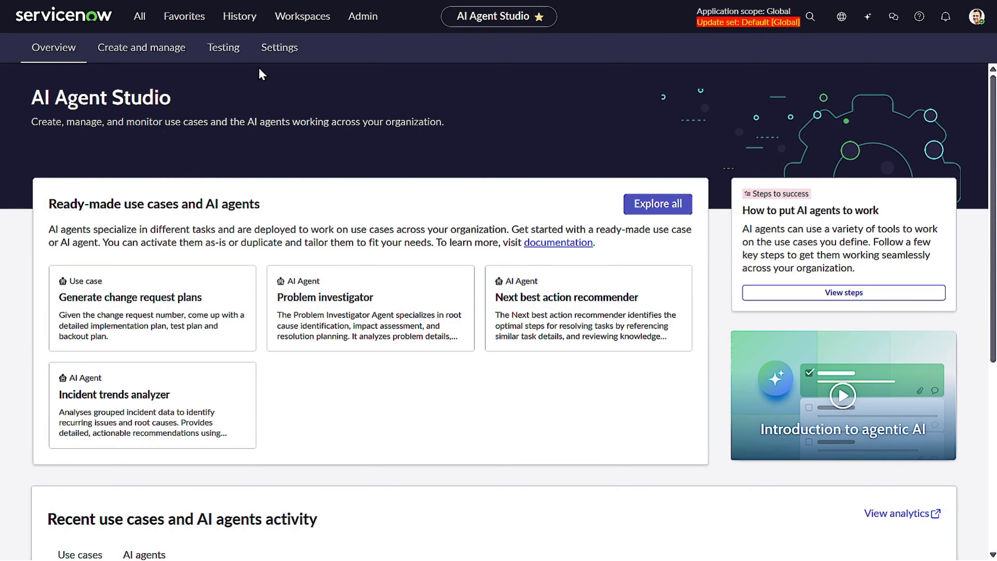
pyautogui.click(147, 56)
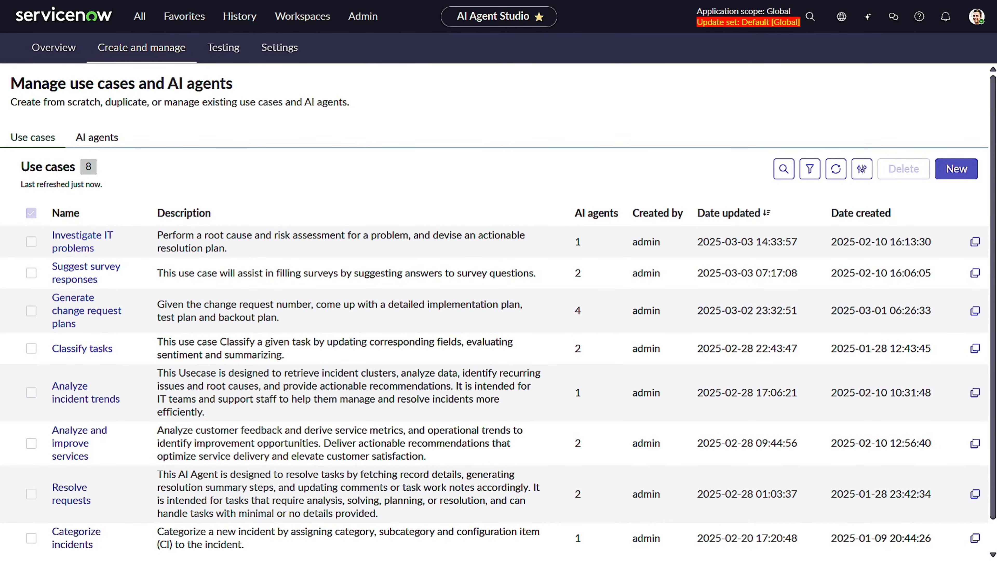
pyautogui.click(215, 49)
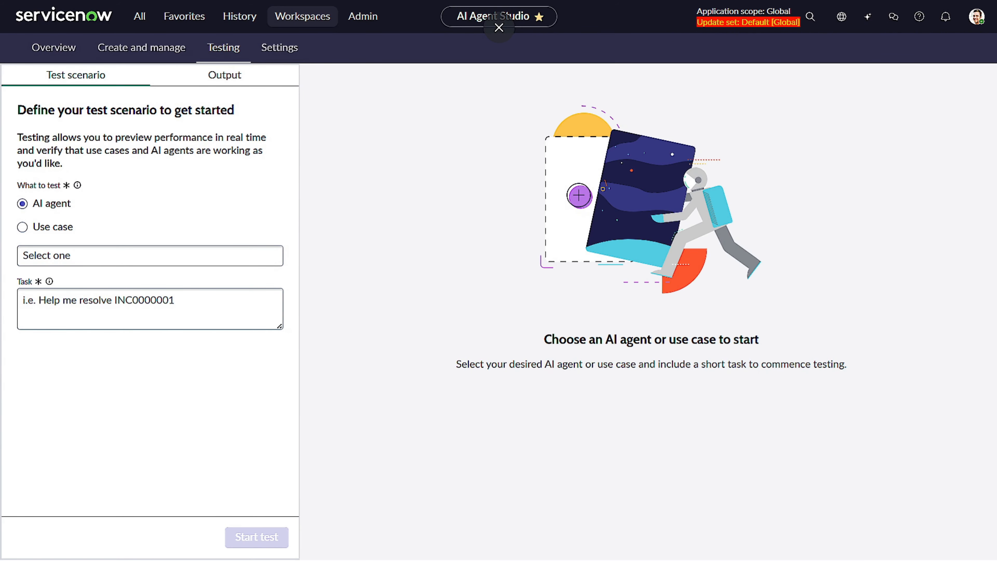
pyautogui.click(499, 27)
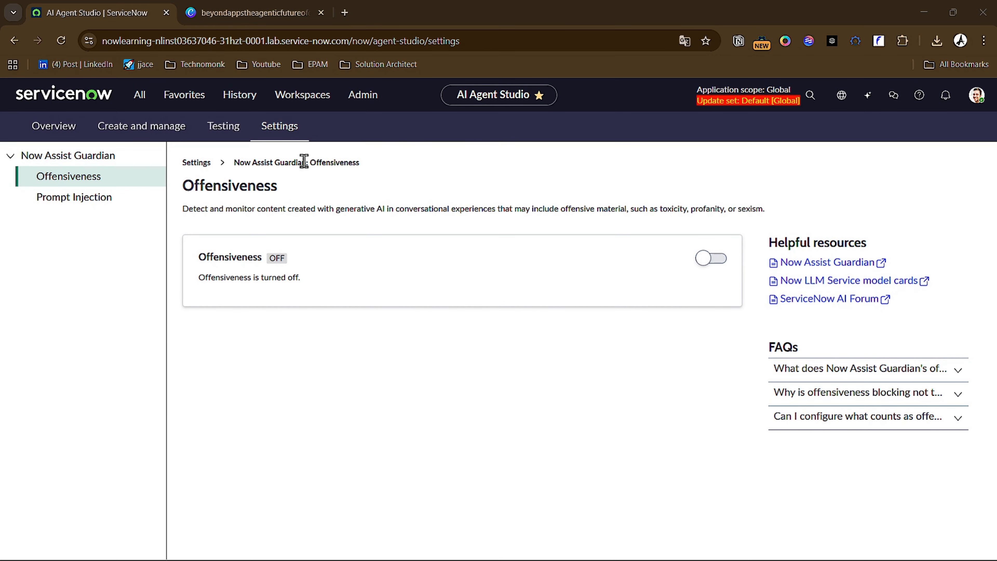
pyautogui.press('F11')
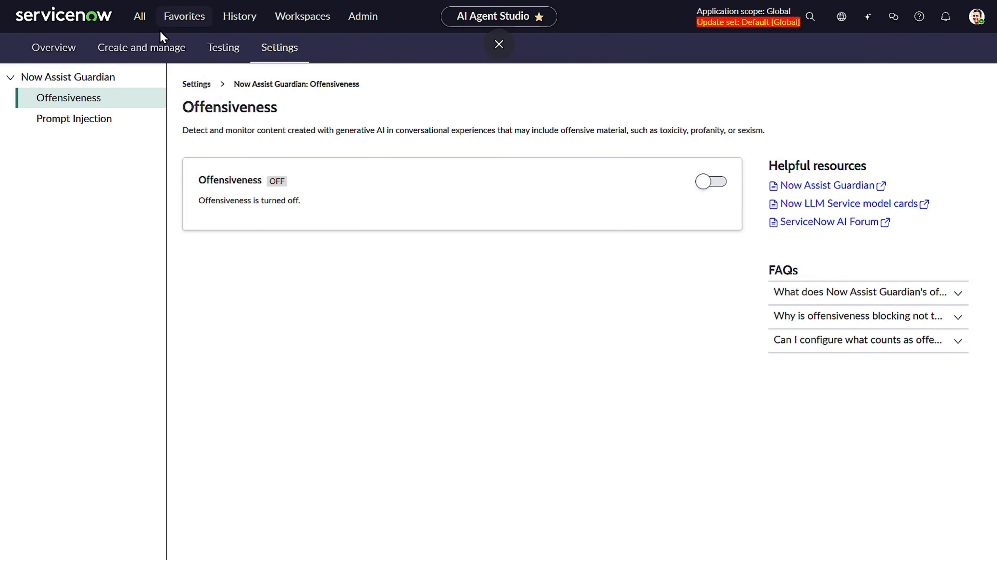
# Explore all ready-made use cases and AI agents from the Overview page, and return to the overview
pyautogui.click(64, 56)
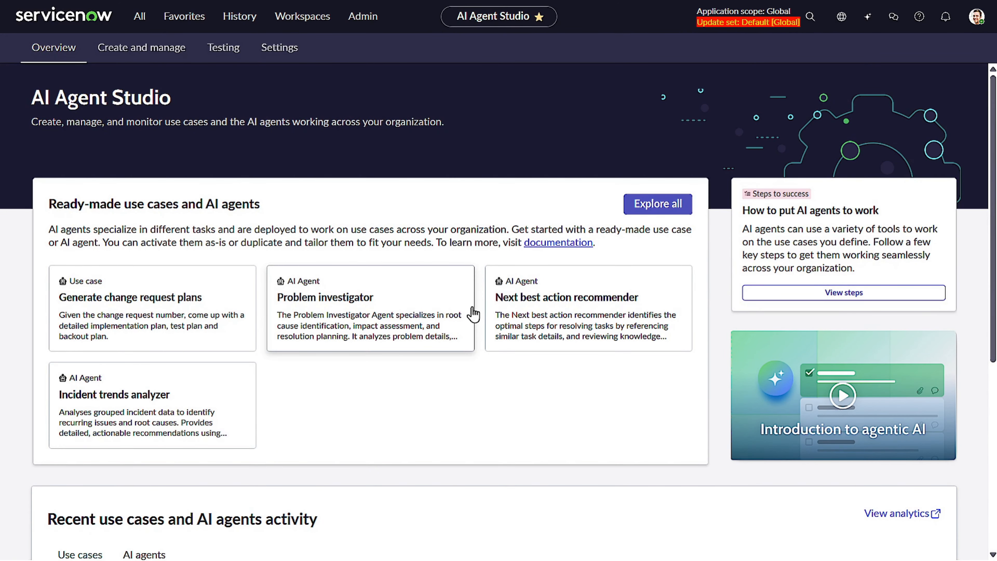
pyautogui.click(639, 205)
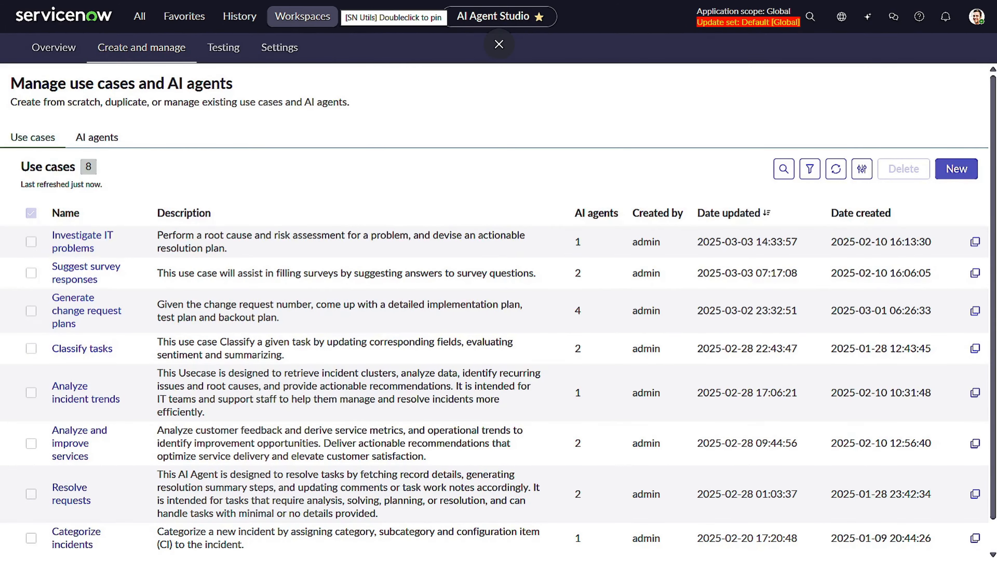
pyautogui.click(42, 56)
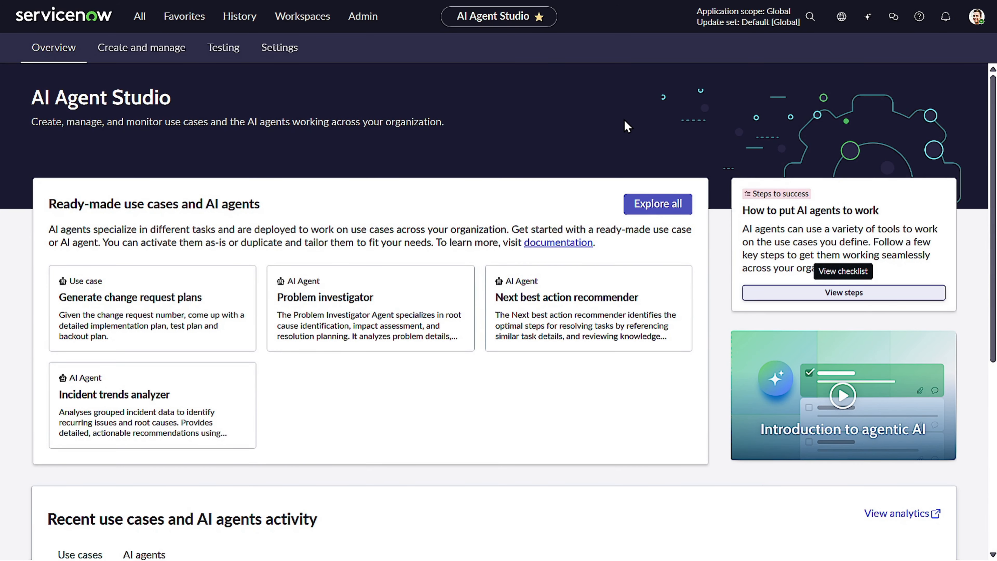
# Read the Steps to success checklist, close it, and examine the recent use cases and AI agents activity
pyautogui.click(820, 290)
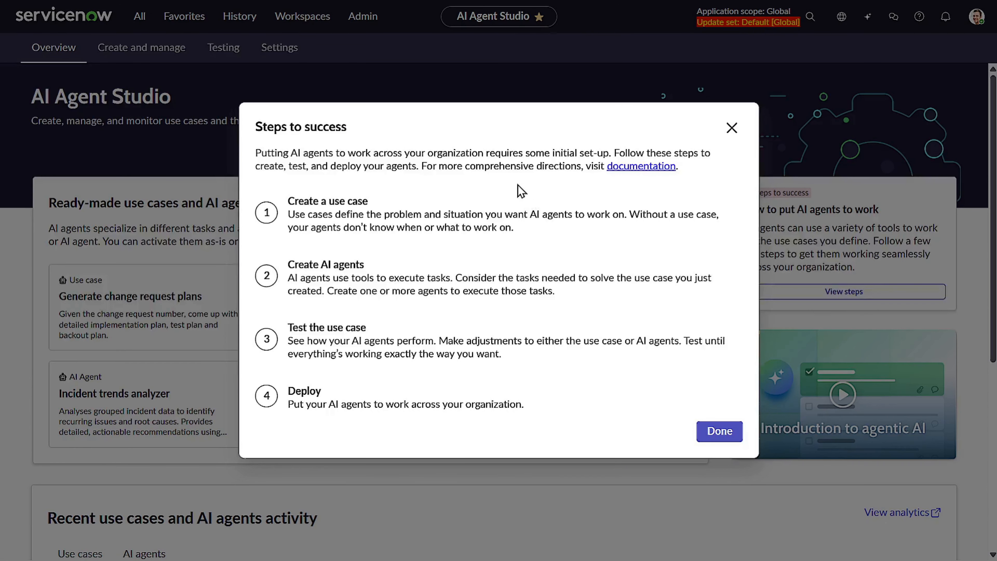
pyautogui.click(732, 128)
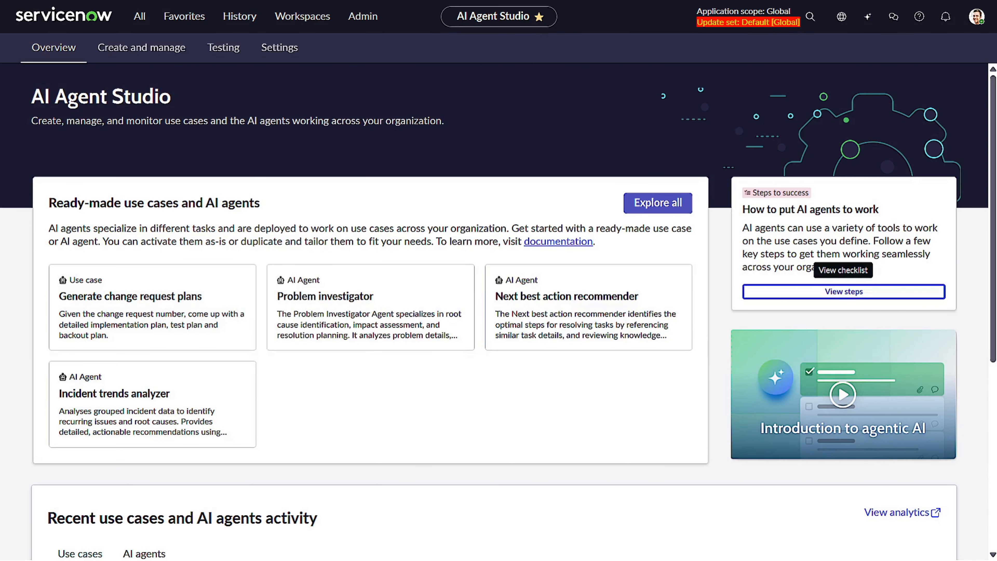
pyautogui.scroll(-8, 302, 255)
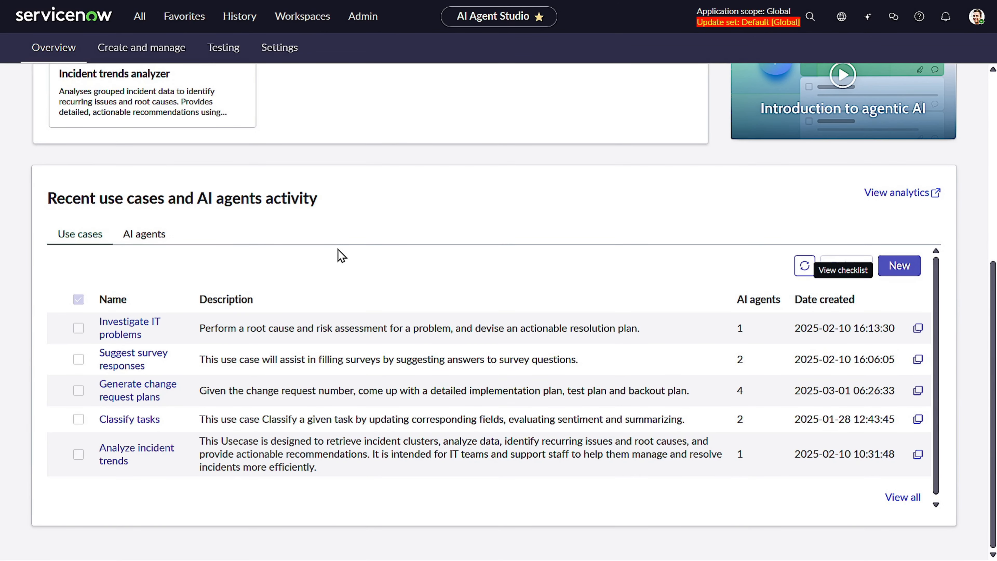
pyautogui.scroll(-1, 276, 298)
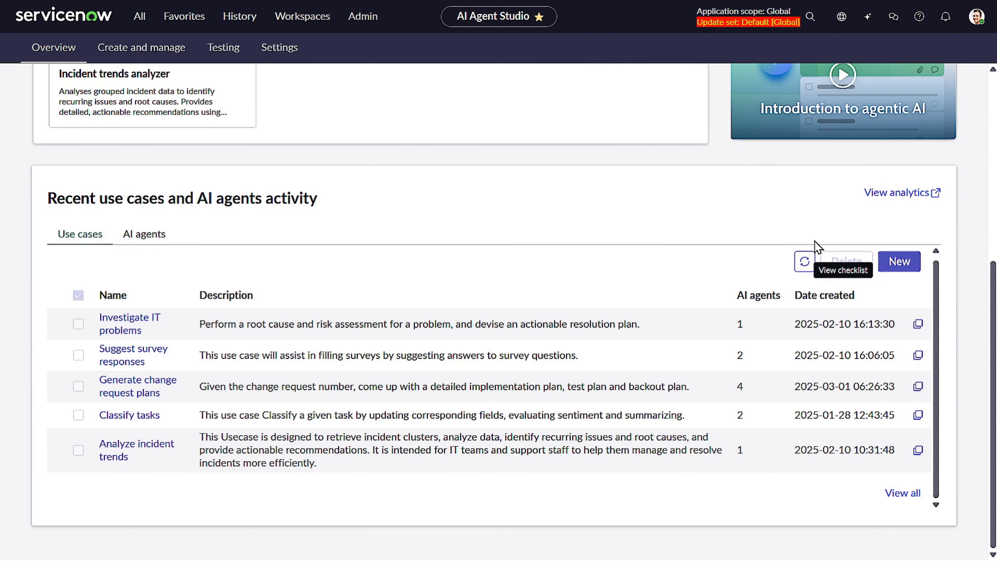
# Open the AI Agent Analytics dashboard, examine its summary and AI agent executions, and close it
pyautogui.click(914, 200)
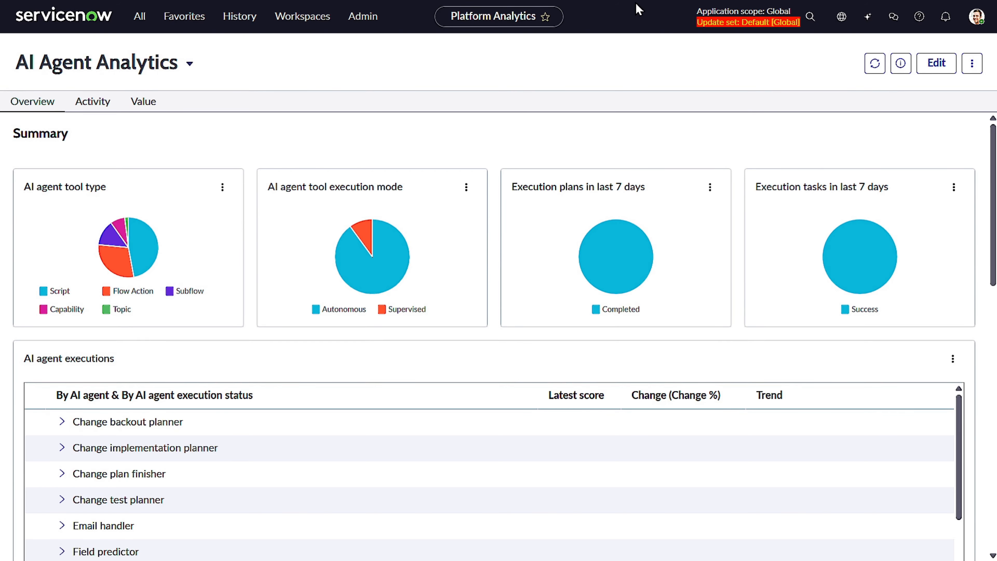
pyautogui.scroll(-5, 583, 196)
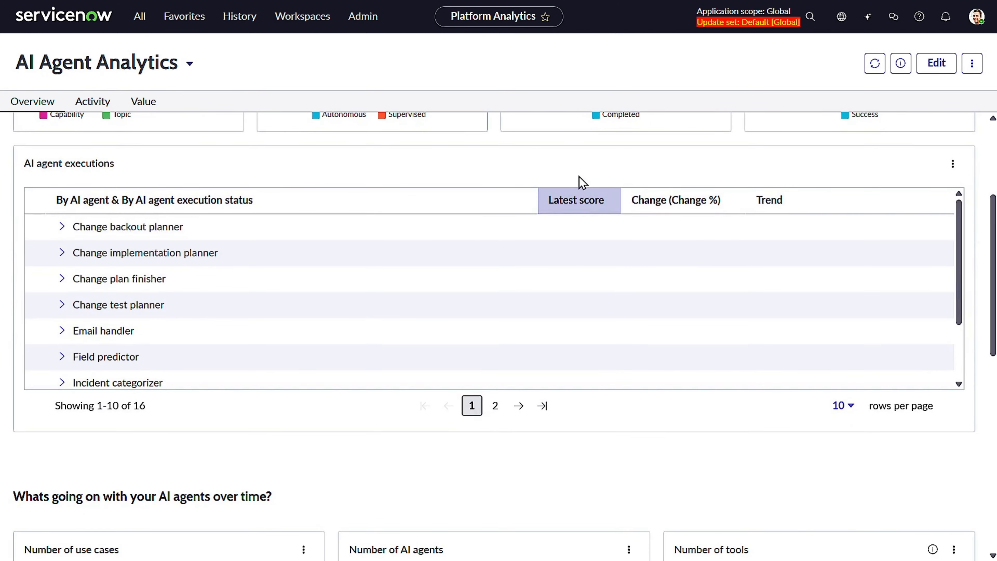
pyautogui.scroll(-3, 377, 345)
pyautogui.scroll(3, 353, 333)
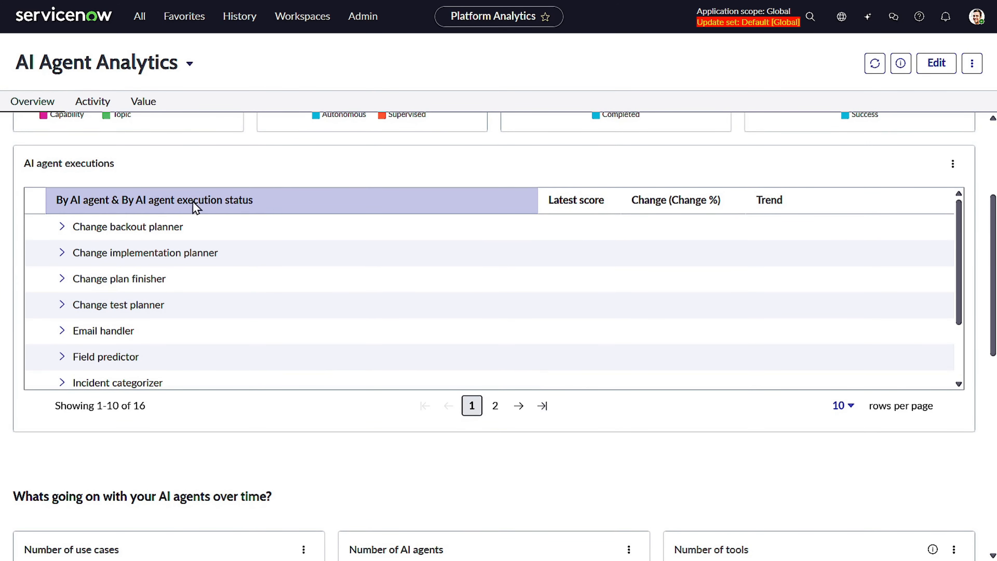
pyautogui.hotkey('ctrl', 'w')
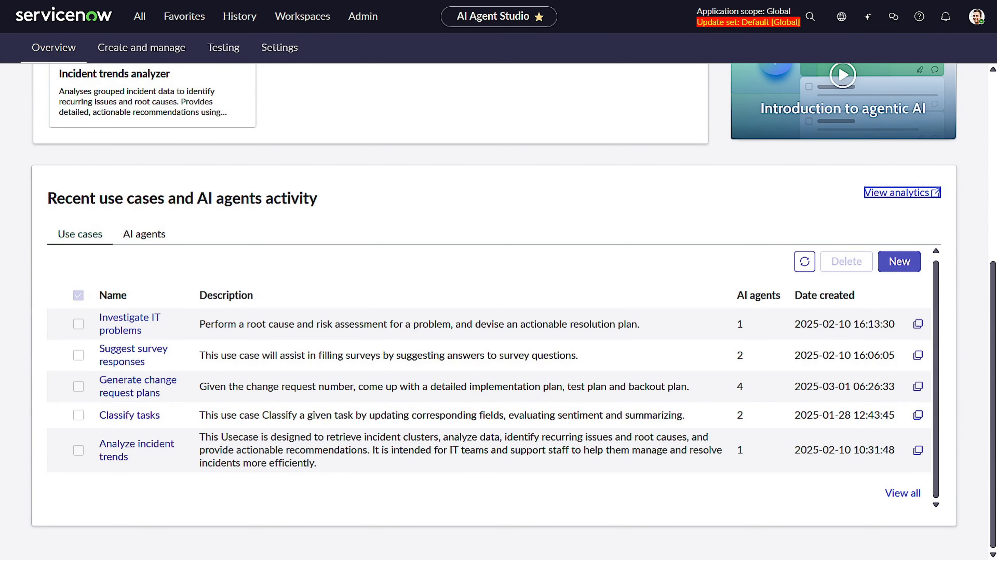
# Show the full list of use cases from the recent activity section, and return to the Overview page
pyautogui.click(523, 174)
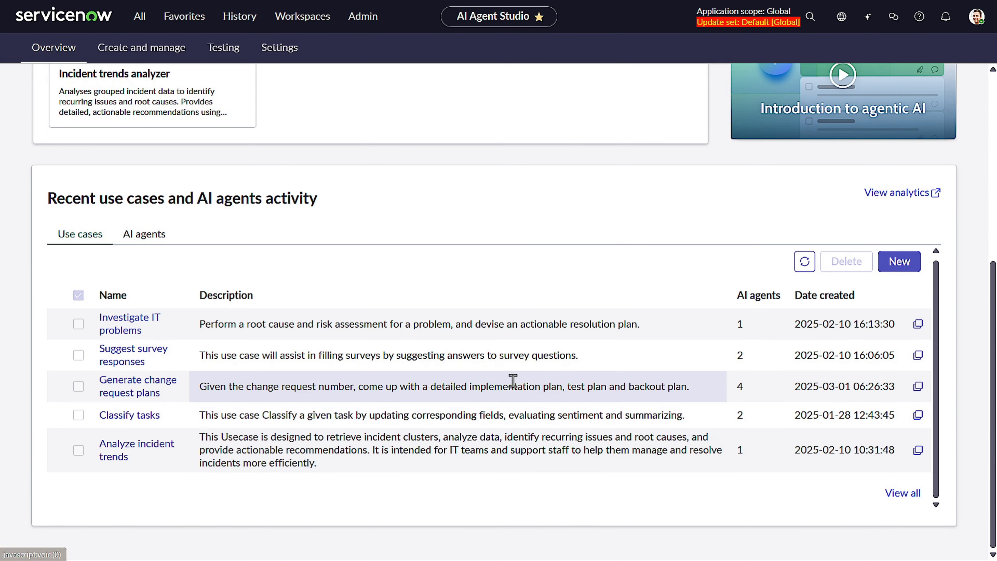
pyautogui.click(902, 494)
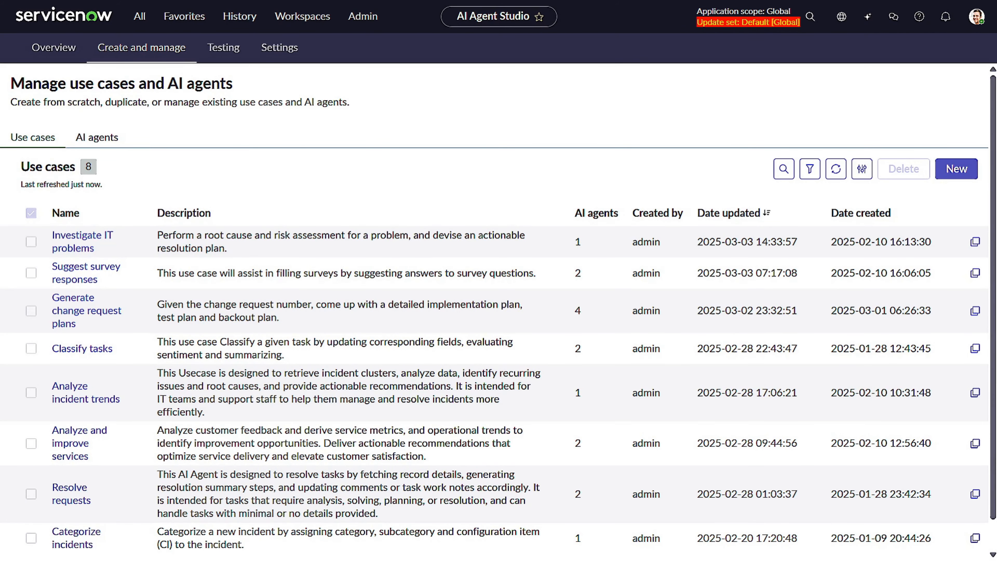
pyautogui.click(63, 48)
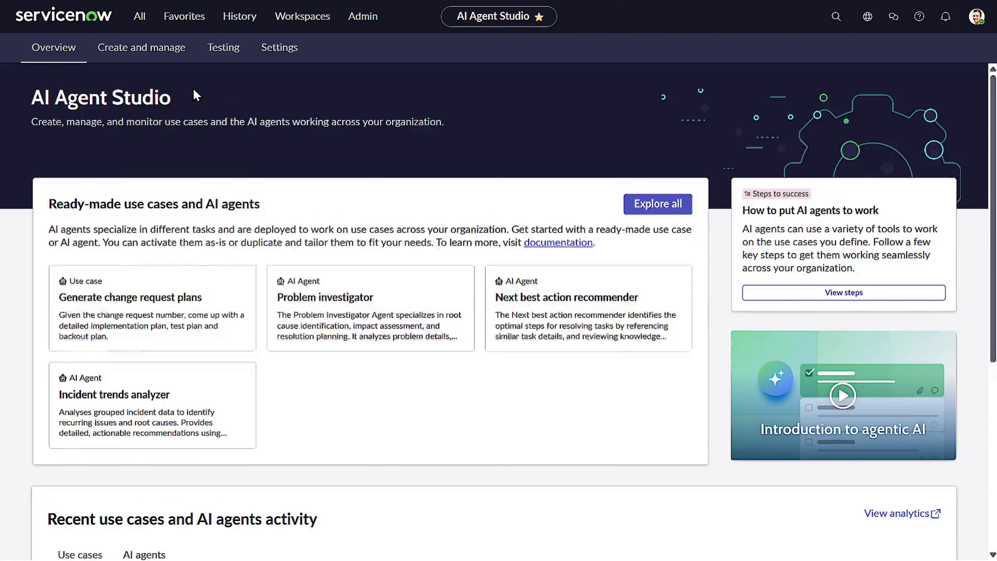
# Open the Investigate IT problems use case from the list of managed use cases
pyautogui.click(166, 44)
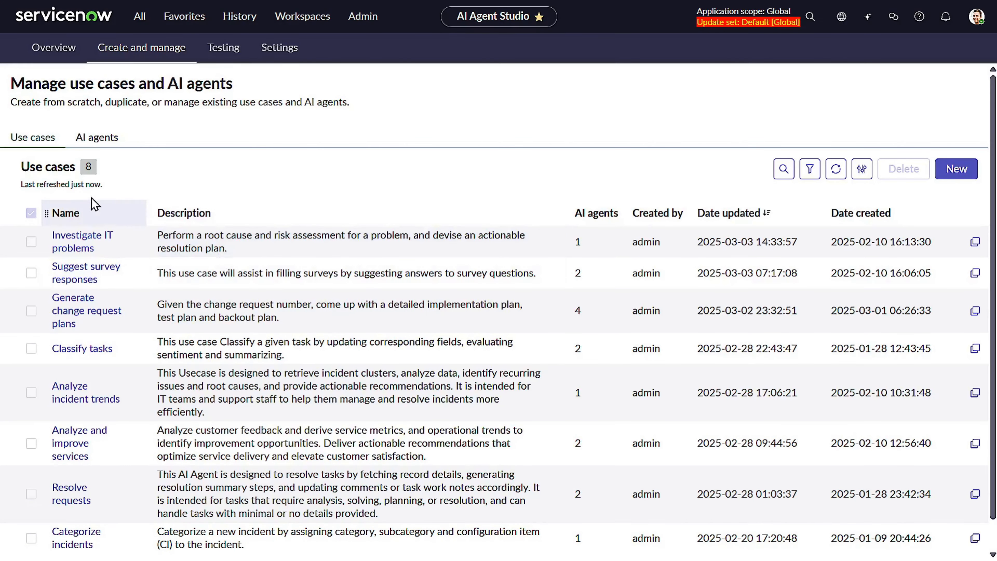
pyautogui.click(98, 246)
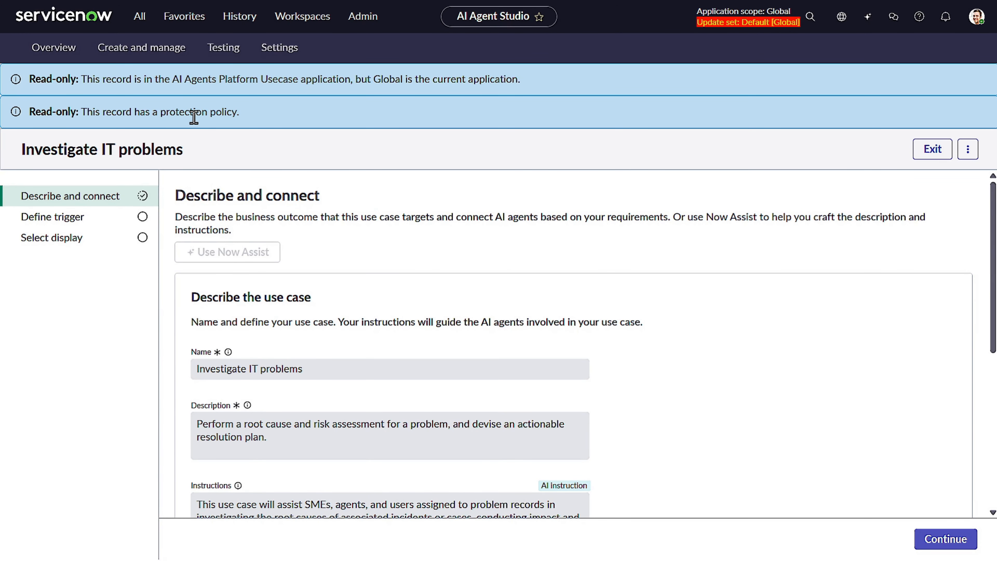
# Return to Create and manage, view the AI agents list, and switch back to the use cases list
pyautogui.click(148, 54)
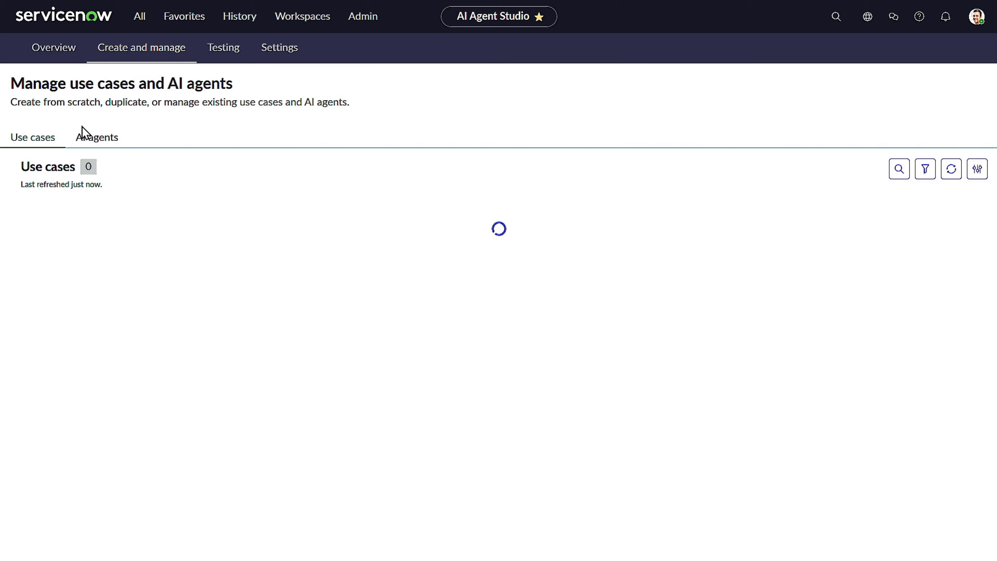
pyautogui.click(102, 141)
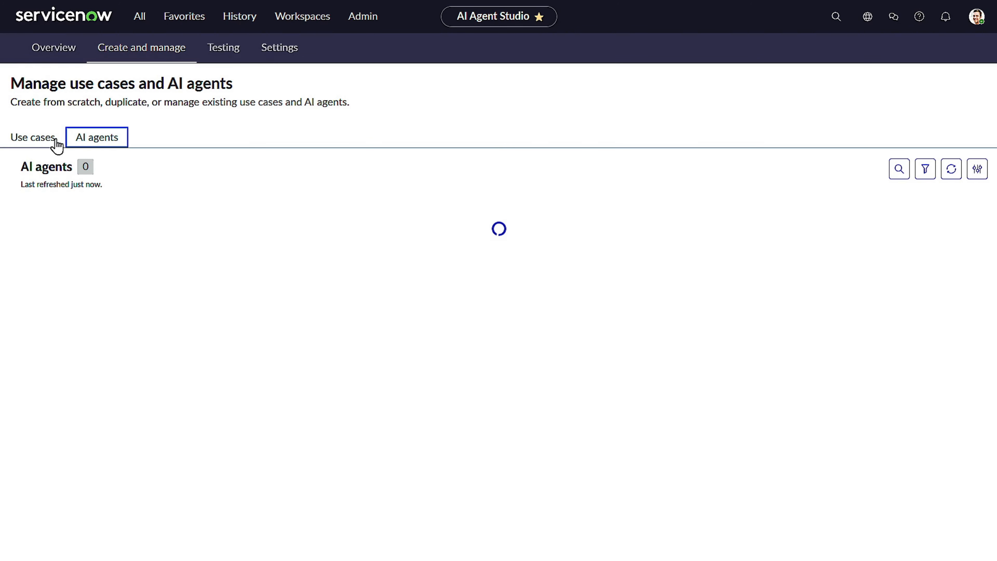
pyautogui.click(45, 141)
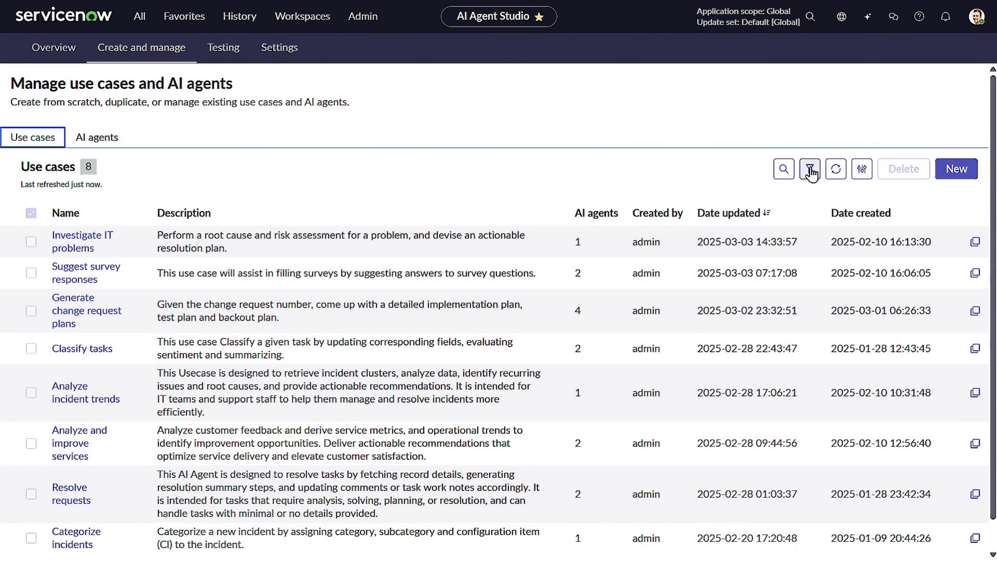
# Filter the use cases list with the condition Sys ID is not empty
pyautogui.click(810, 170)
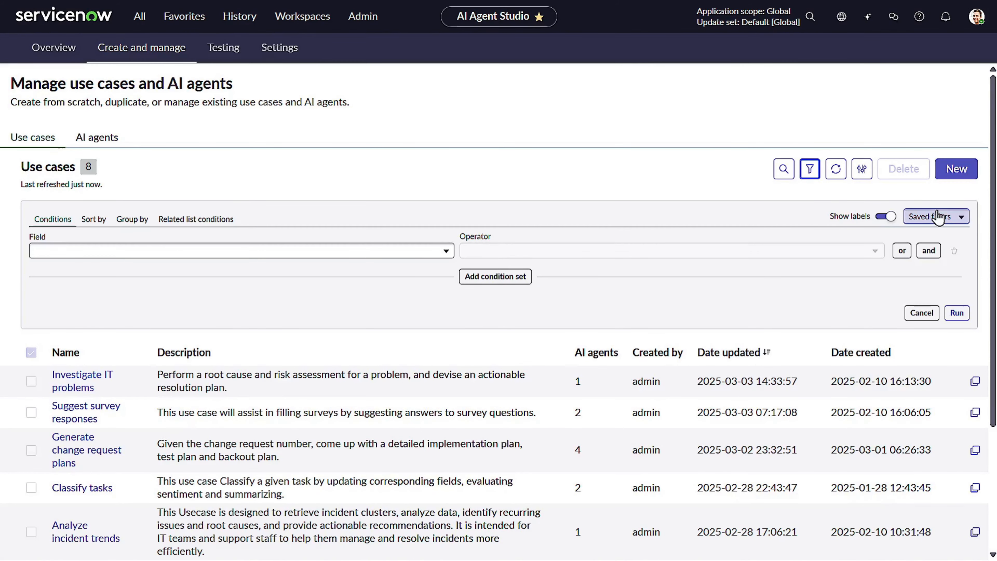
pyautogui.click(943, 218)
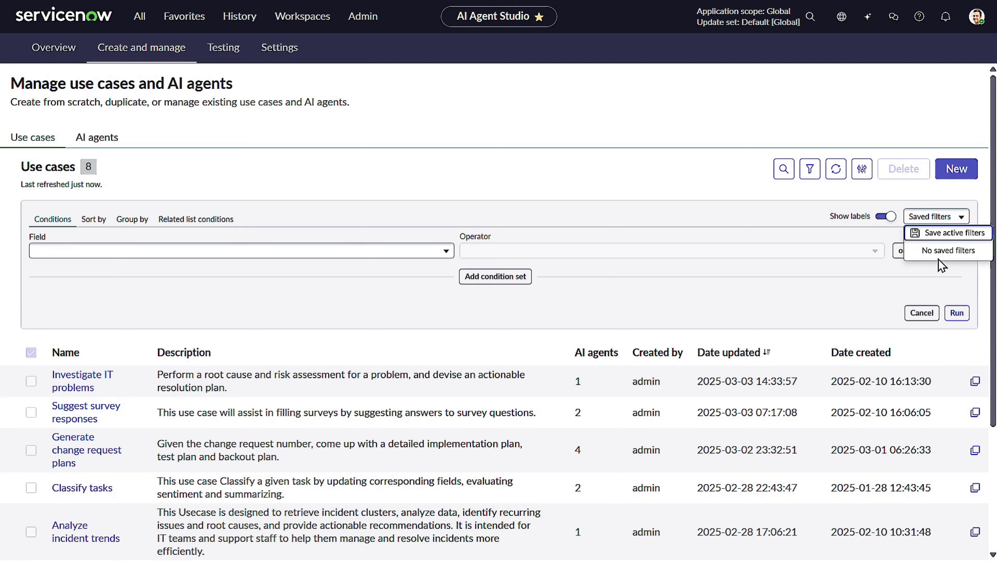
pyautogui.click(433, 253)
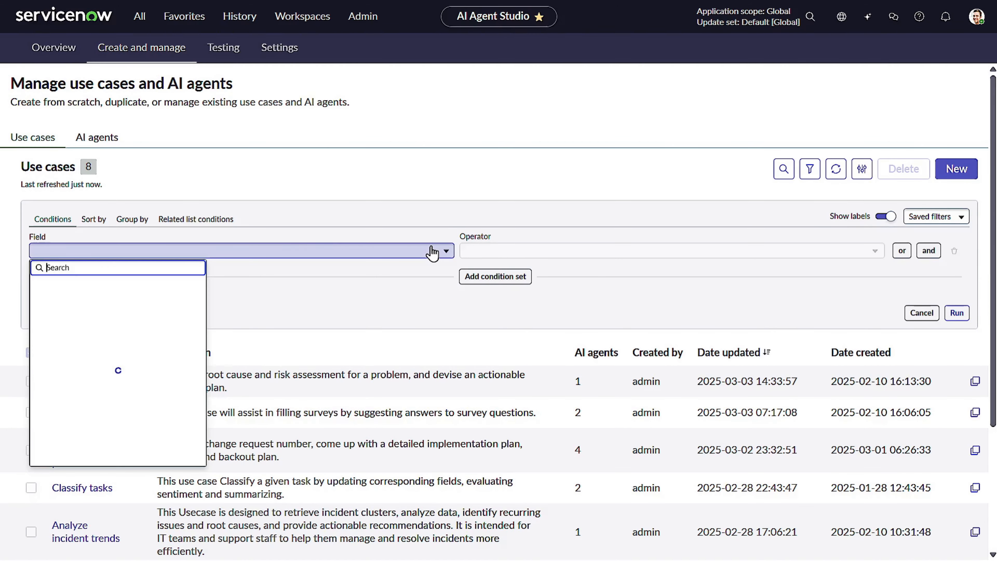
pyautogui.scroll(-5, 148, 334)
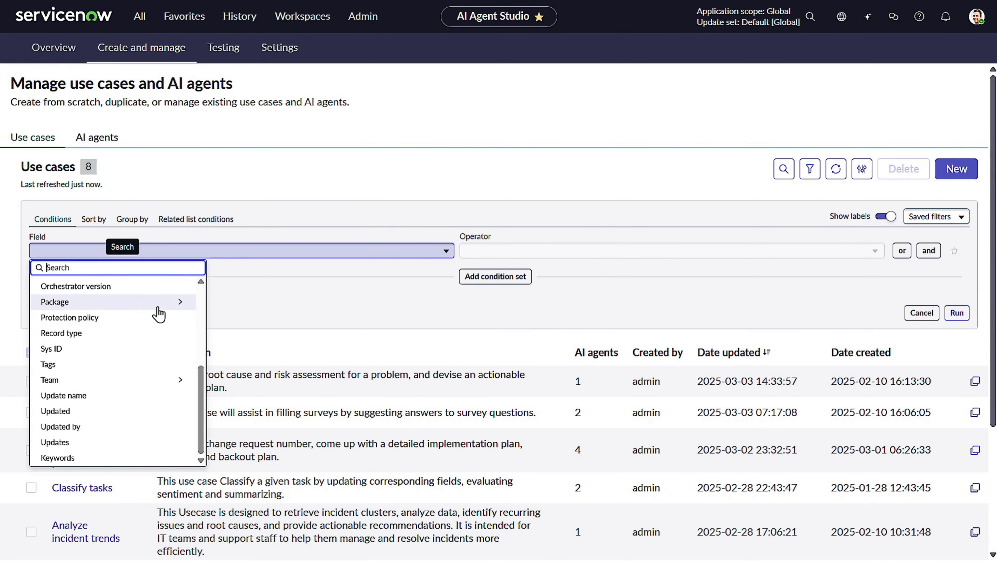
pyautogui.click(162, 349)
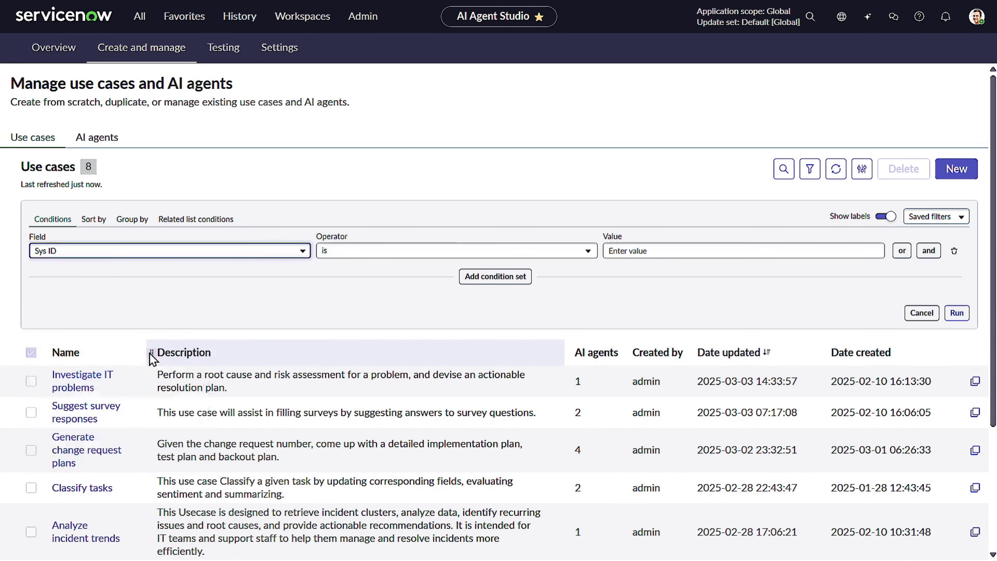
pyautogui.click(503, 253)
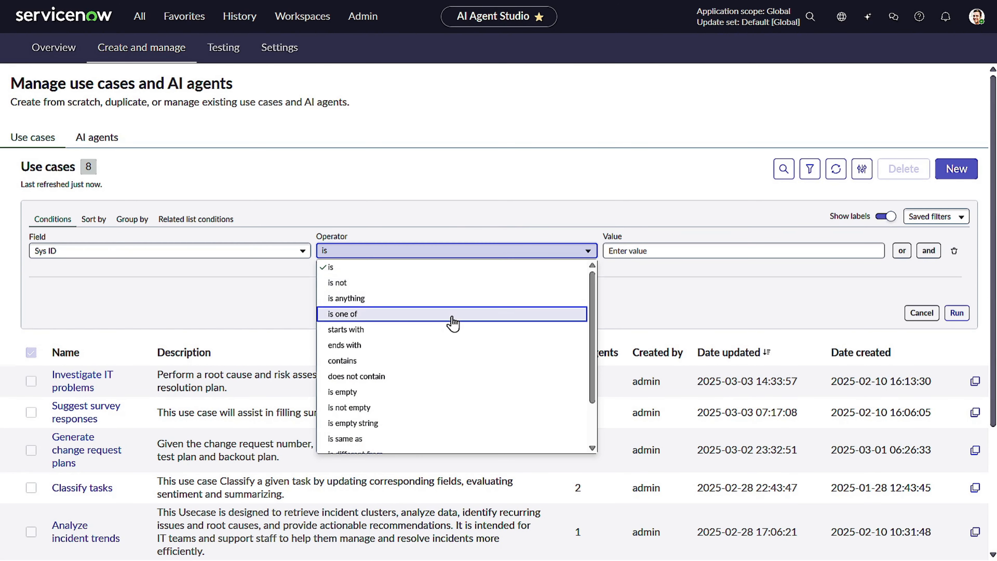
pyautogui.click(418, 407)
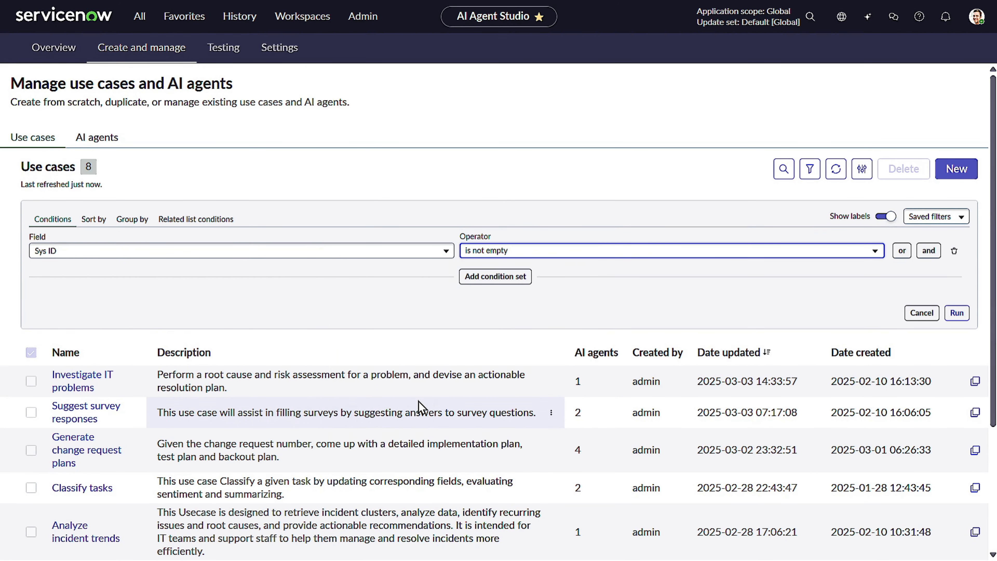
pyautogui.click(953, 313)
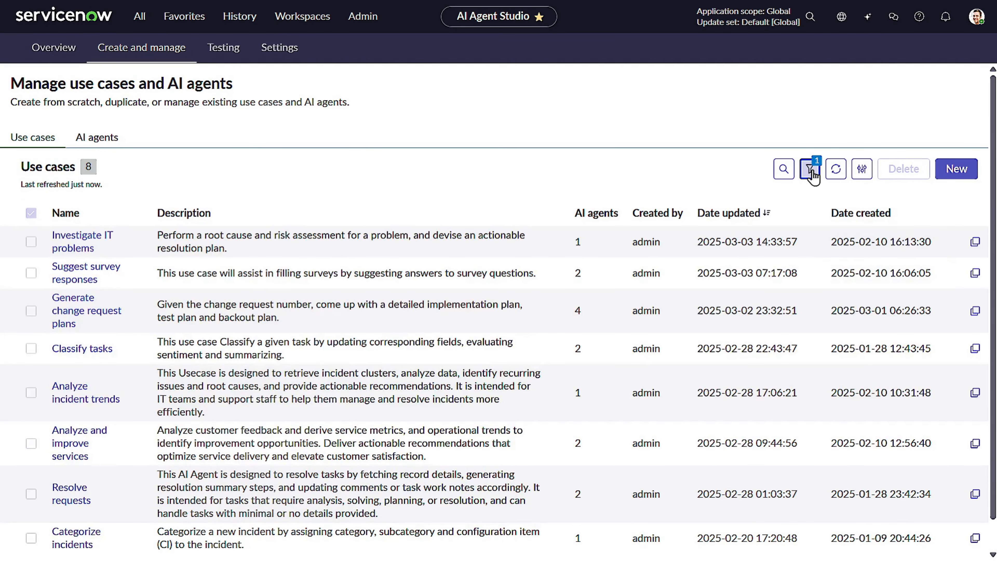
# Reopen the use cases filter and check its saved filters options
pyautogui.click(810, 169)
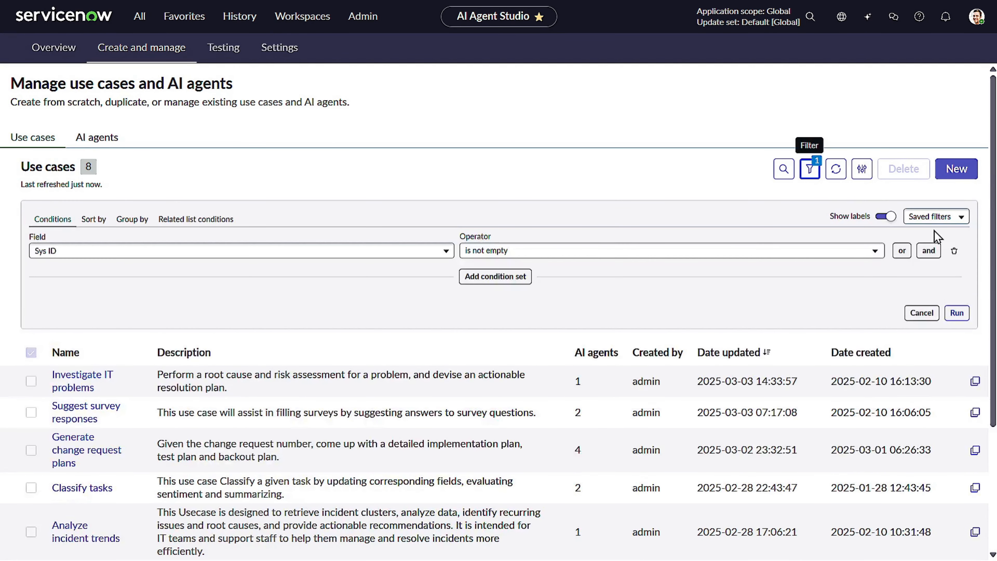
pyautogui.click(943, 220)
pyautogui.click(849, 298)
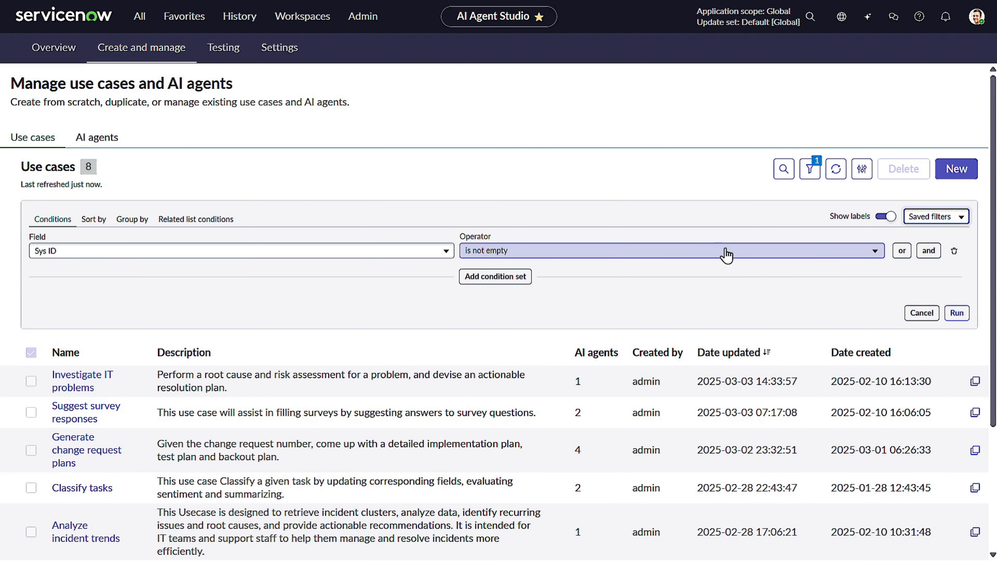
pyautogui.scroll(-3, 662, 185)
pyautogui.scroll(4, 662, 184)
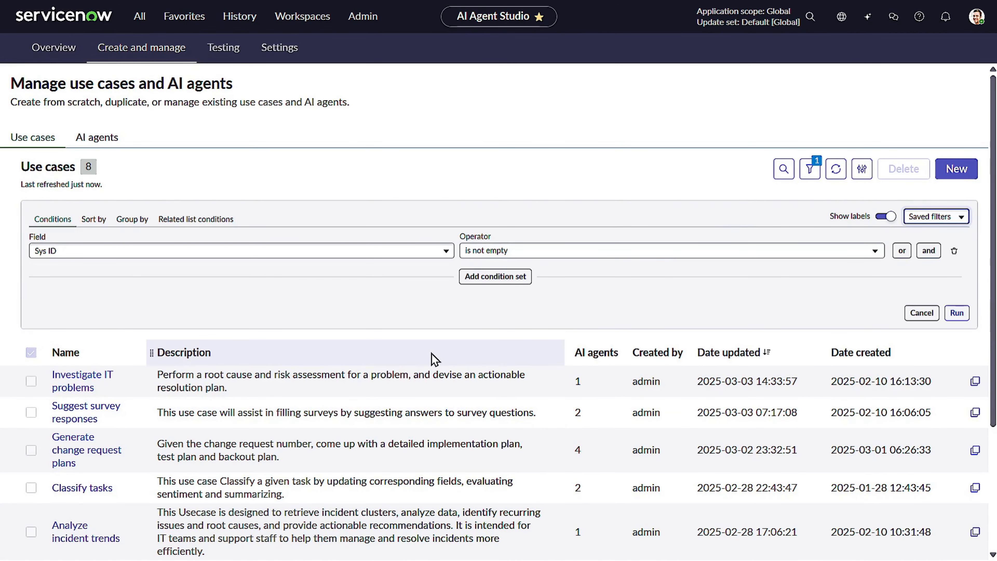
pyautogui.scroll(-4, 695, 294)
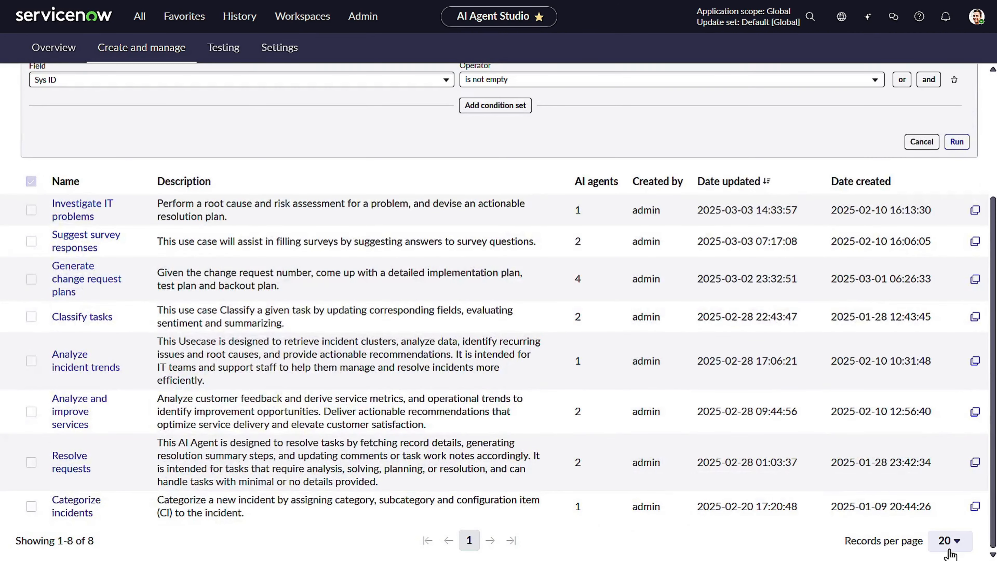
pyautogui.scroll(4, 610, 331)
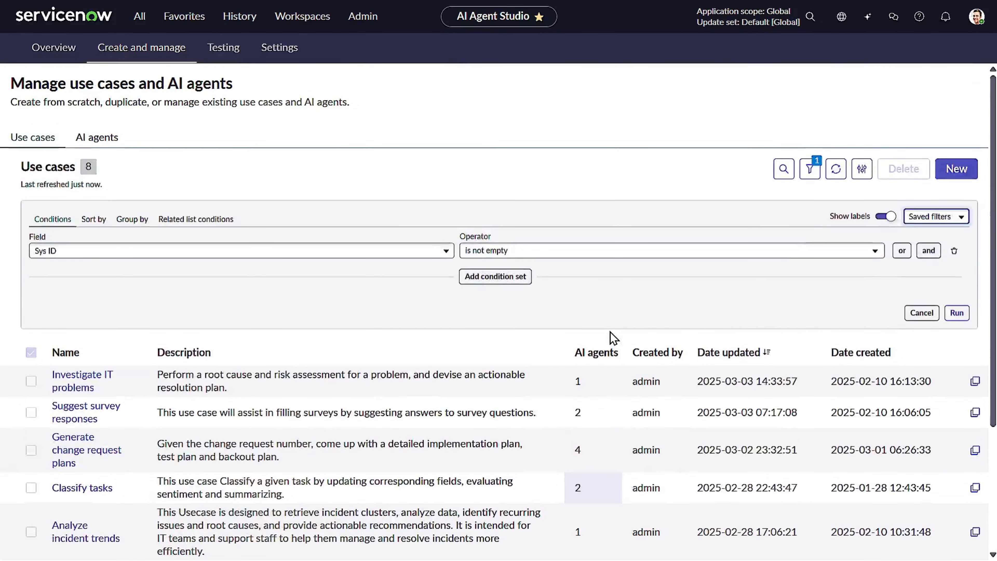
# Open the Testing page, check its Output view, and begin the task entry for the Categorize incidents use case
pyautogui.click(237, 49)
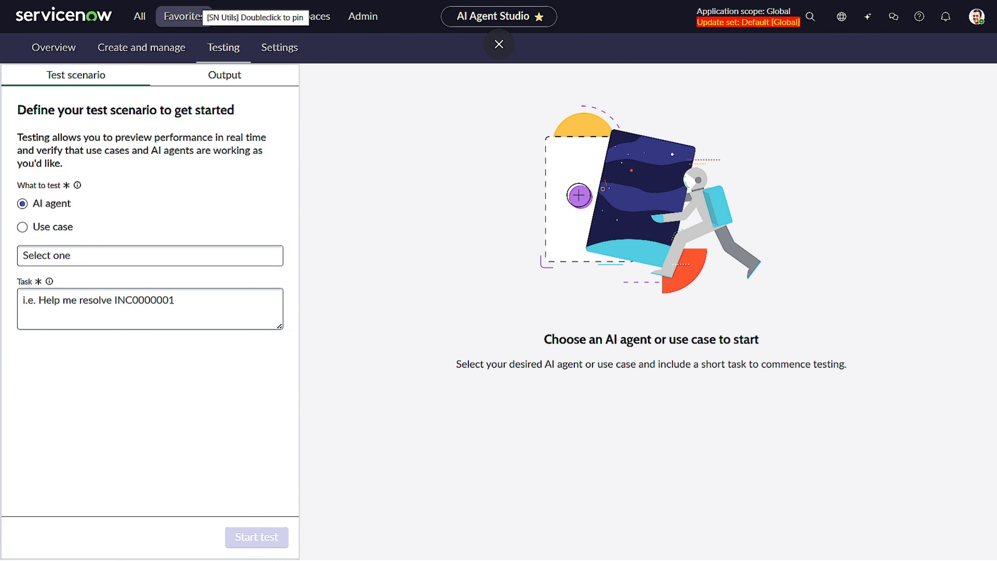
pyautogui.click(242, 83)
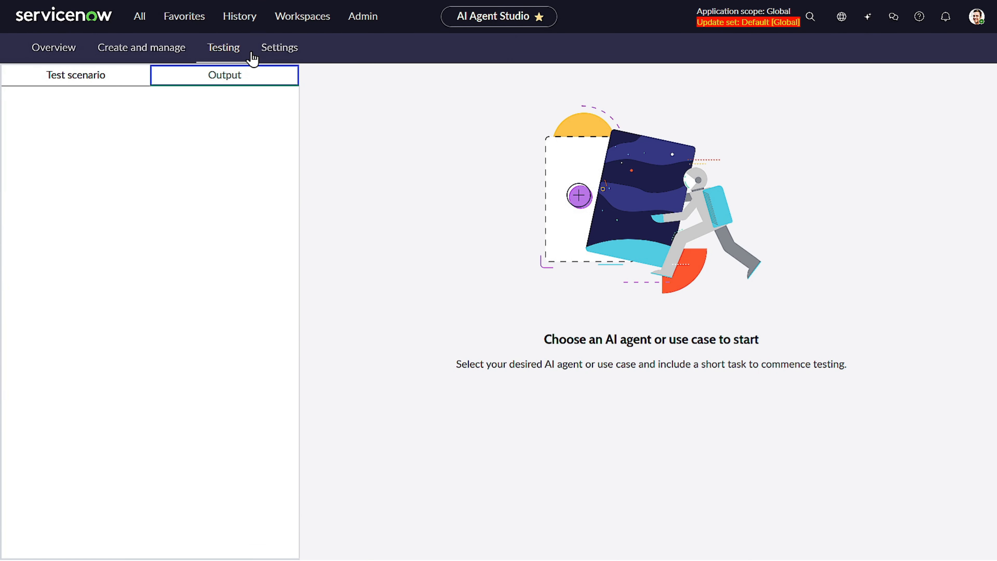
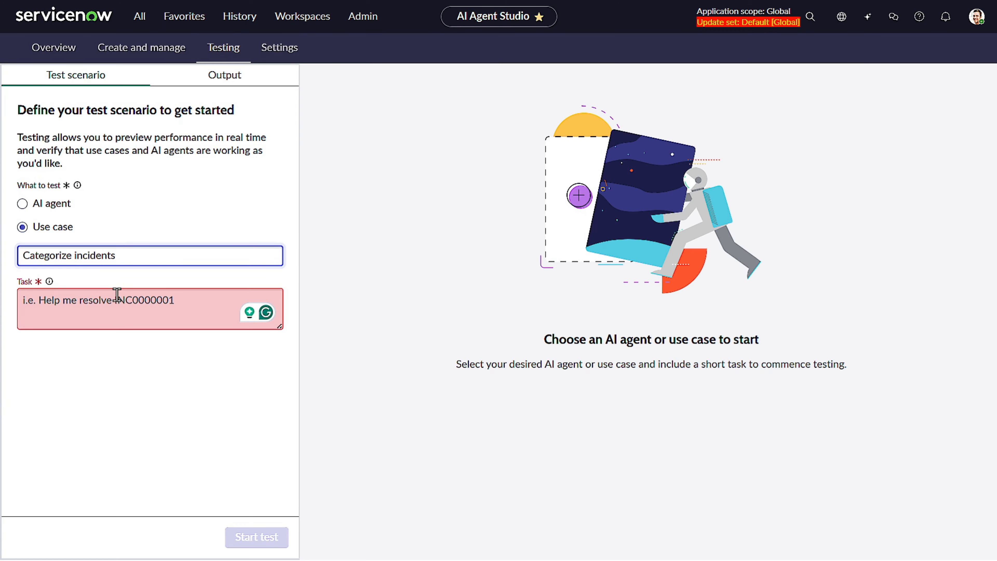
pyautogui.click(120, 294)
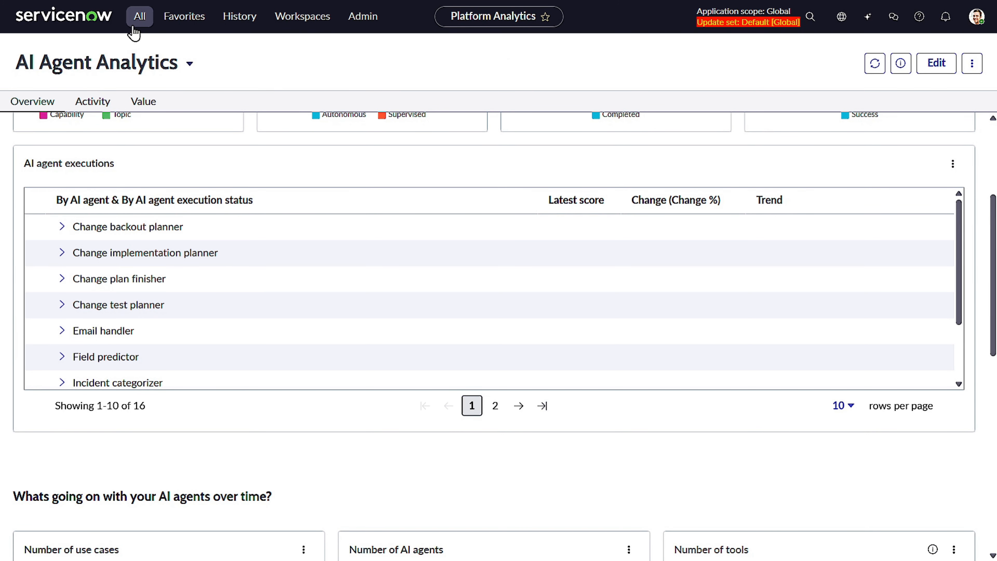
# Open the full incidents list from the navigator using incident.list
pyautogui.click(134, 27)
pyautogui.write('in')
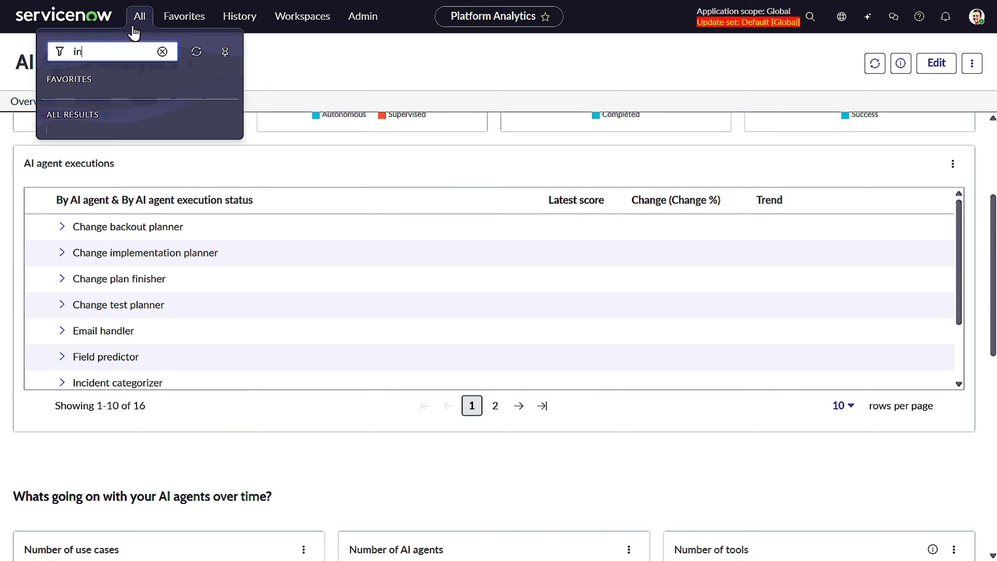
pyautogui.write('cident')
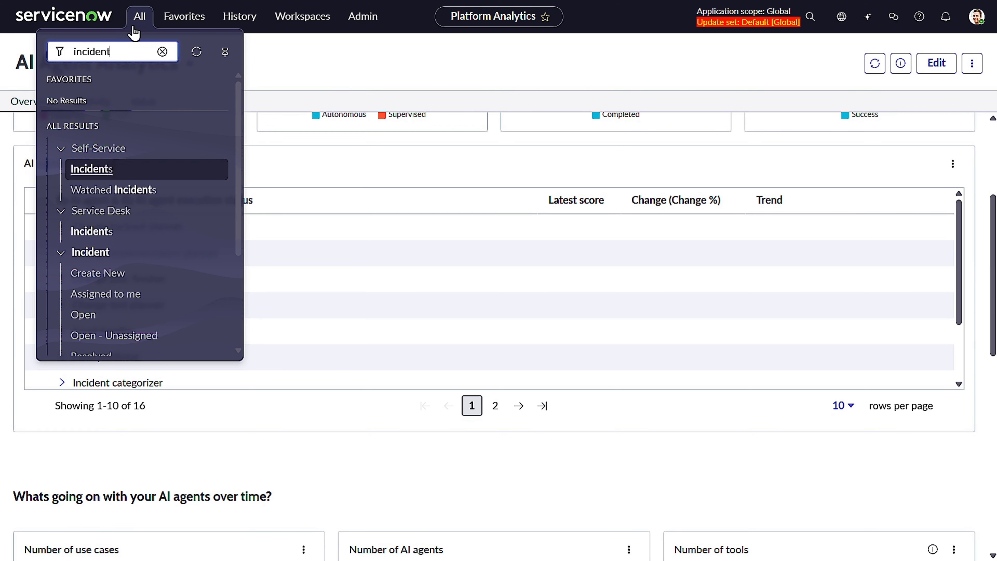
pyautogui.write('.list')
pyautogui.press('Return')
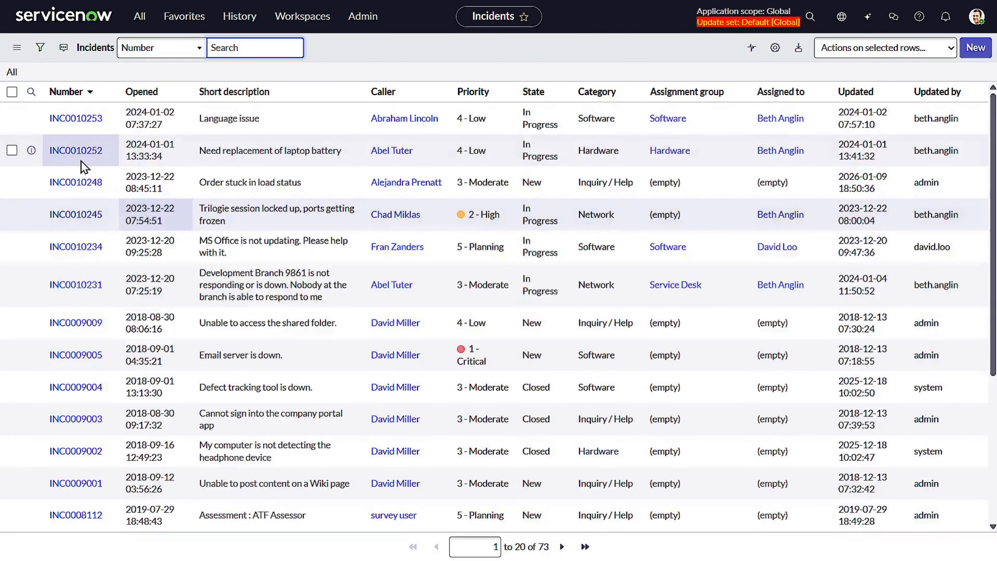
# Filter the incidents to state New and select the number of the "Unable to access the shared folder" incident, INC0009009
pyautogui.rightClick(545, 188)
pyautogui.click(561, 197)
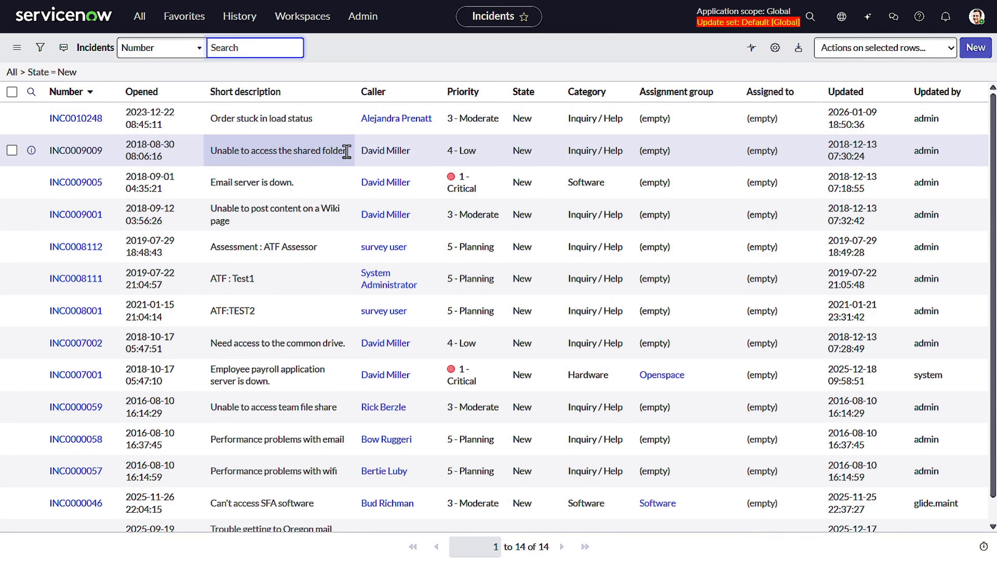
pyautogui.moveTo(107, 150); pyautogui.dragTo(27, 147)
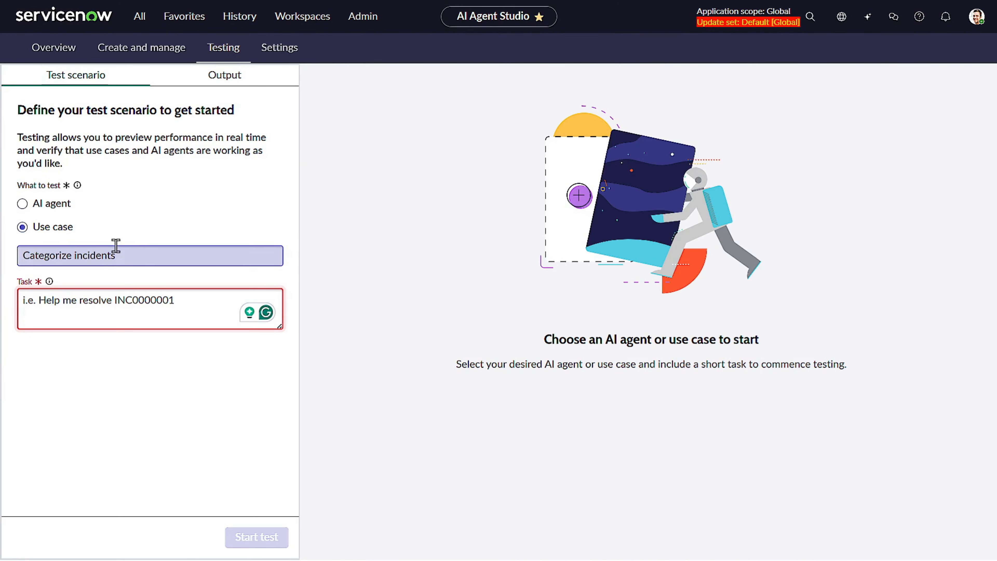
# Return to the AI Agent Studio test scenario, enter the task "Categorize the incident INC0009009", and start the test
pyautogui.click(126, 299)
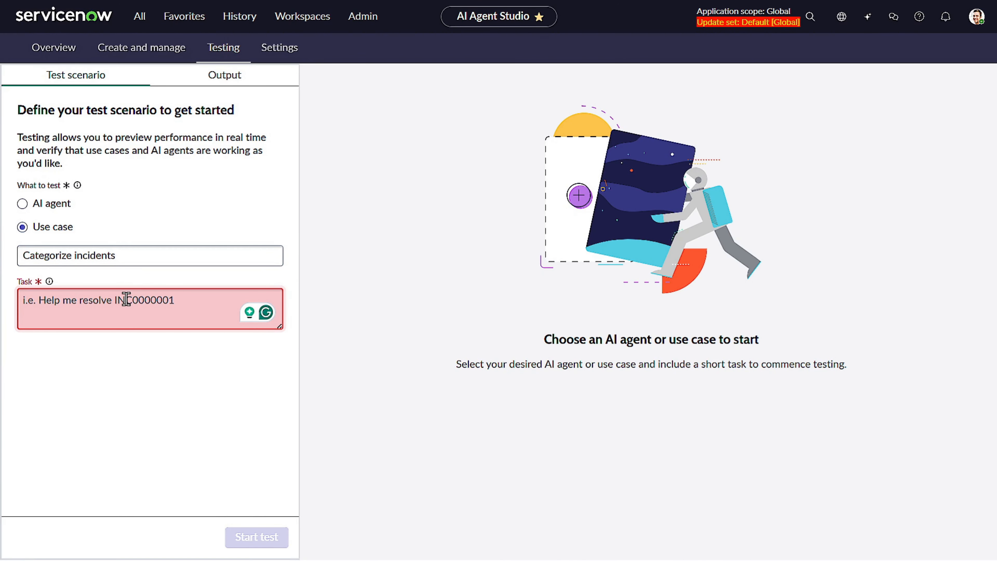
pyautogui.write('Ca')
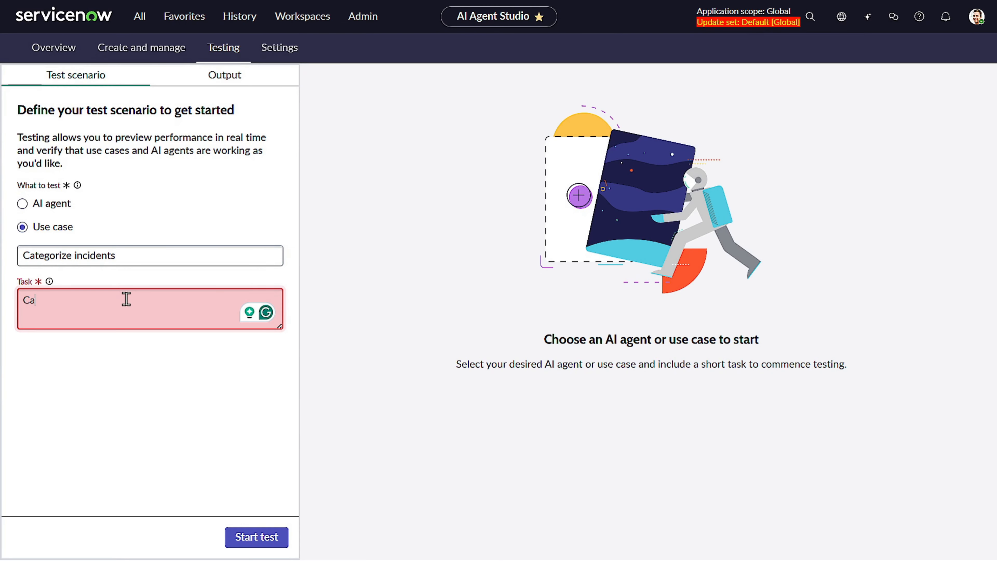
pyautogui.write('tegorize the inciden')
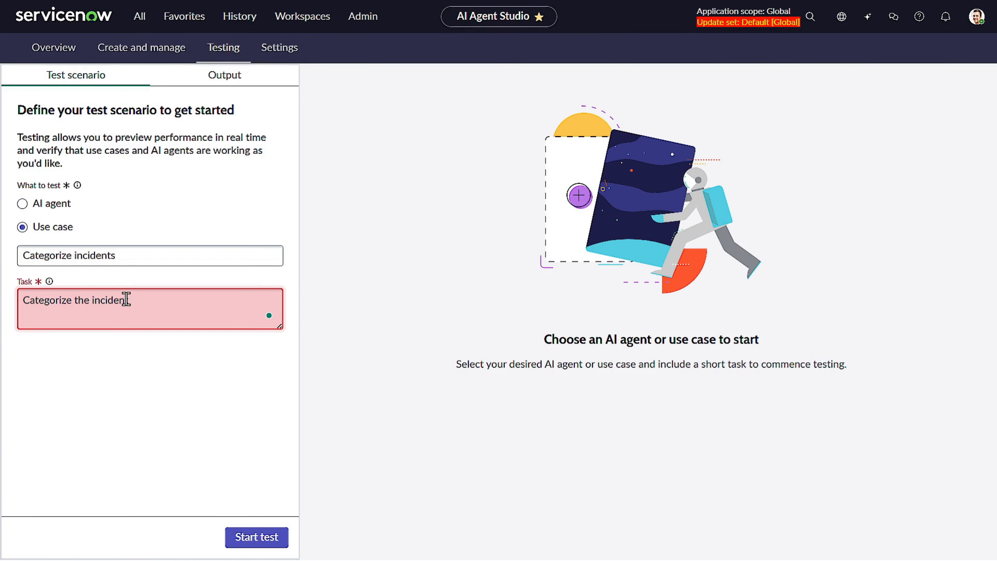
pyautogui.write('INC0009009')
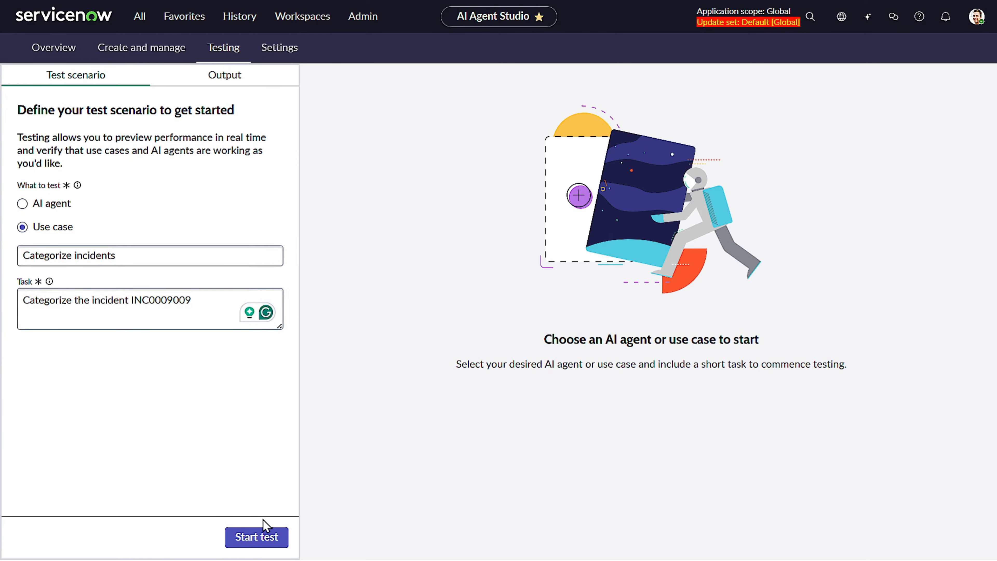
pyautogui.click(254, 535)
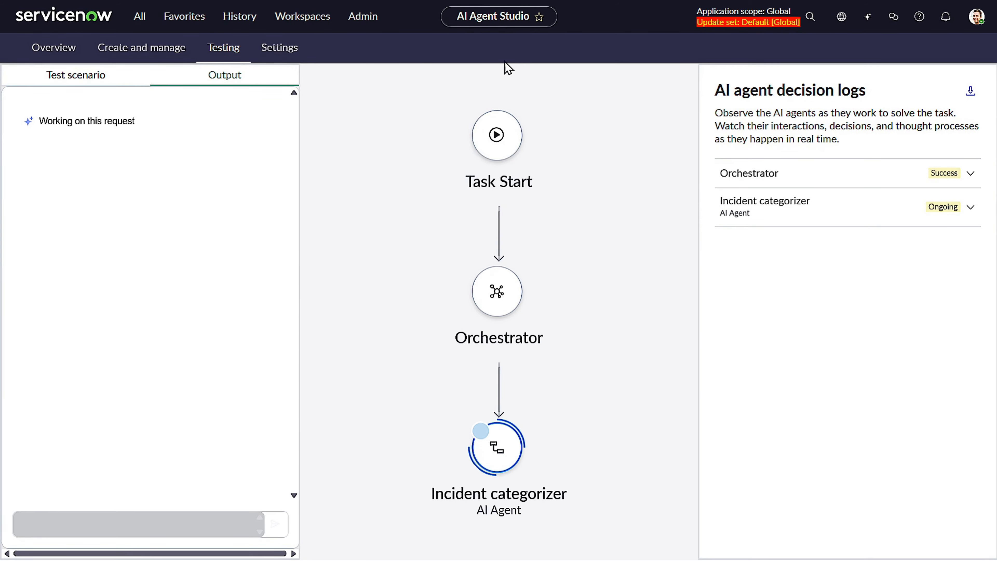
# Follow the test's flow diagram and read the agent's fully expanded category, subcategory and CI recommendations for the incident
pyautogui.scroll(-2, 564, 202)
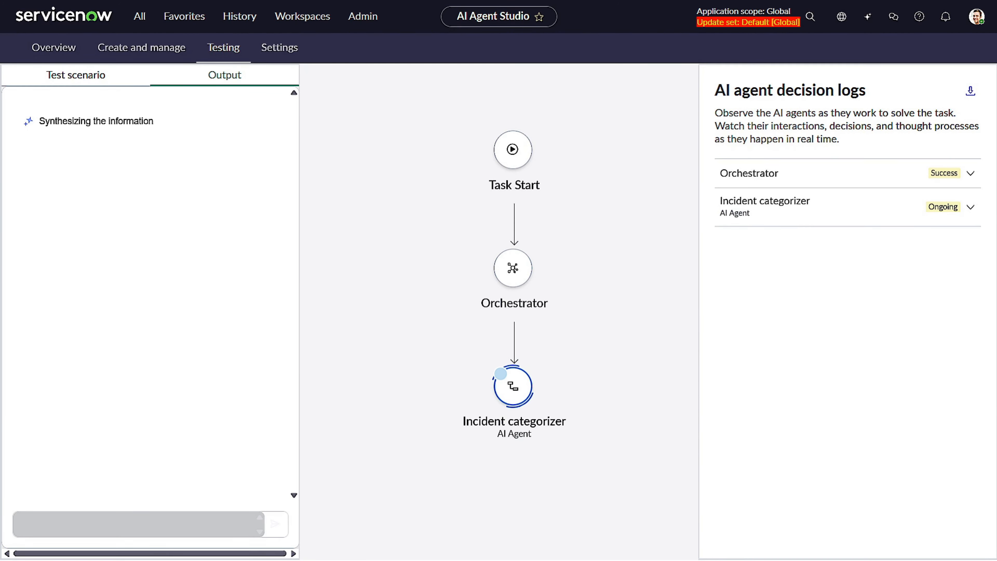
pyautogui.scroll(2, 561, 194)
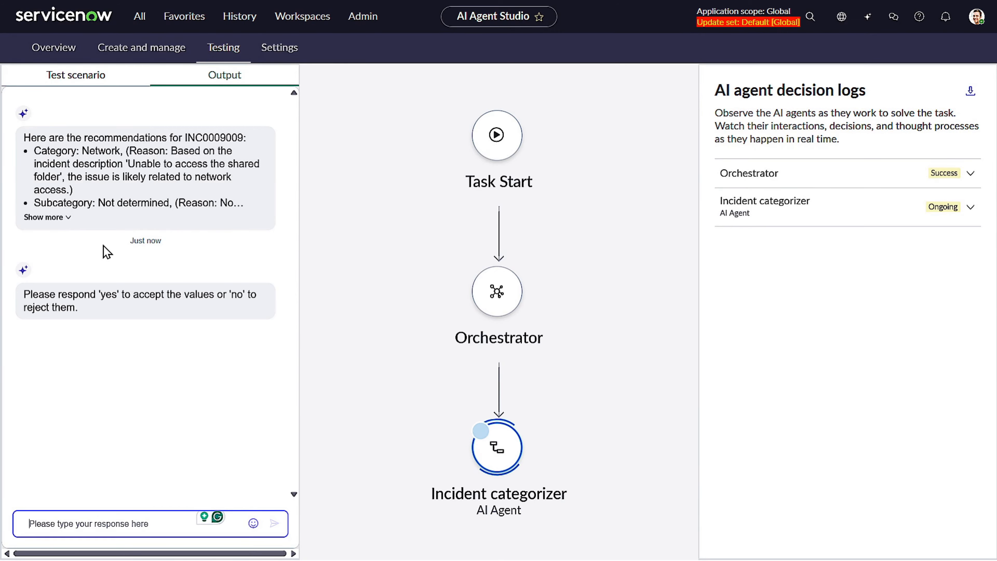
pyautogui.moveTo(24, 138); pyautogui.dragTo(268, 151)
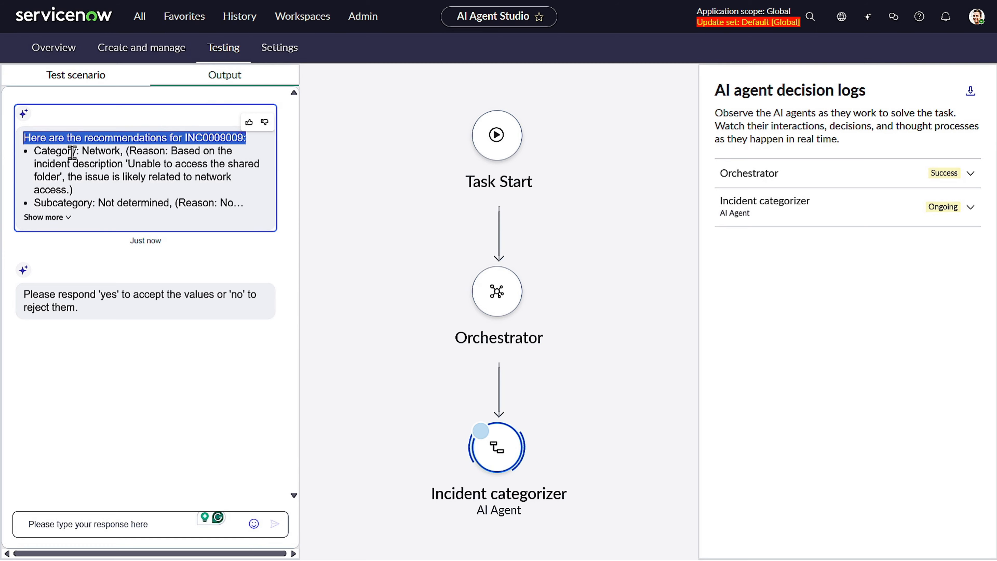
pyautogui.click(96, 152)
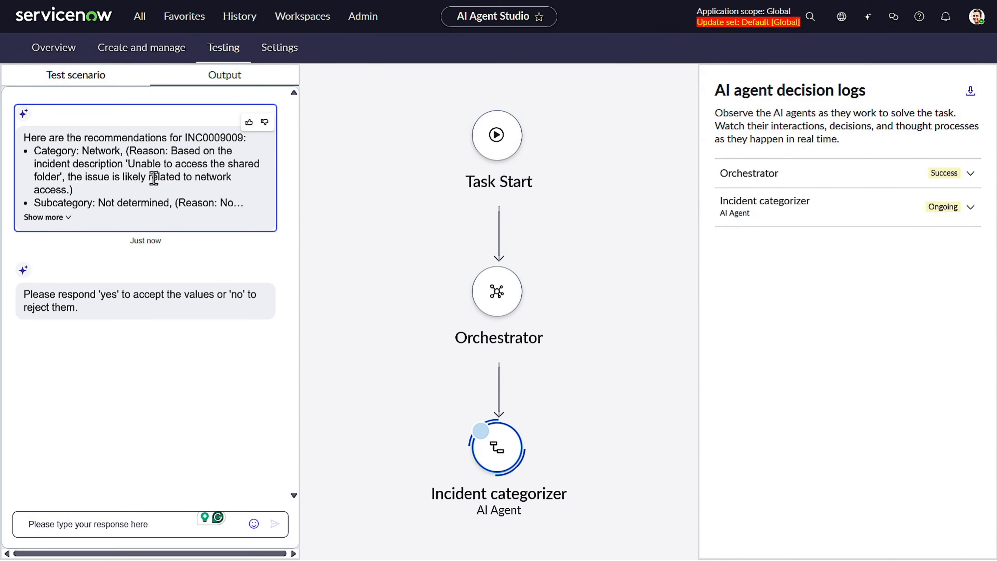
pyautogui.click(44, 217)
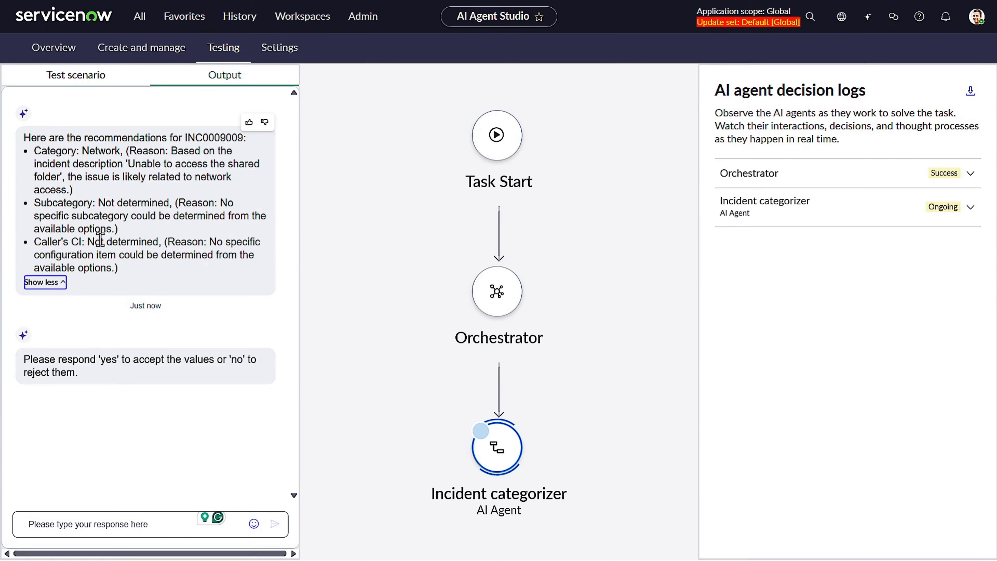
pyautogui.moveTo(166, 240); pyautogui.dragTo(251, 280)
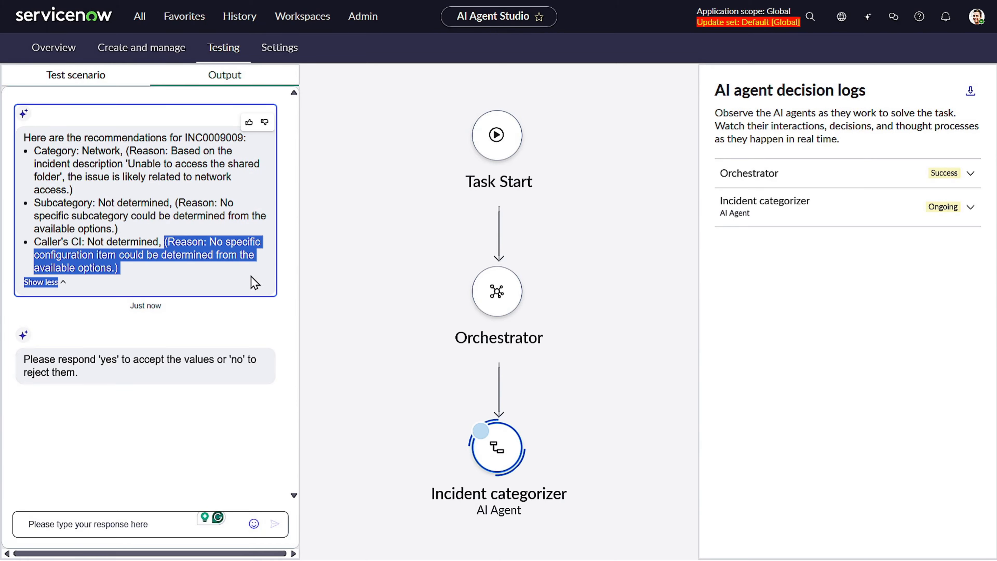
pyautogui.click(147, 280)
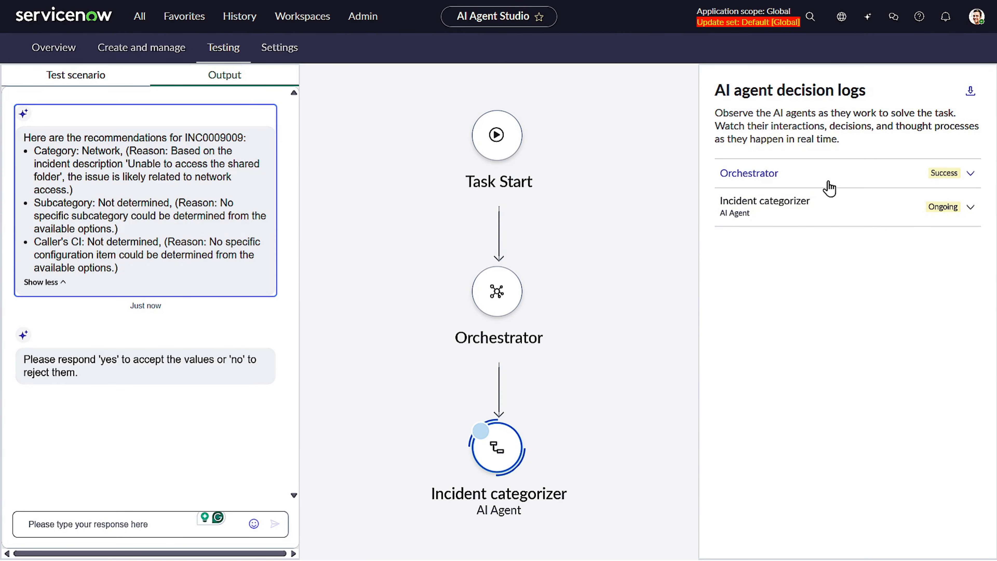
# Expand the Orchestrator and Incident categorizer entries in the AI agent decision logs
pyautogui.moveTo(719, 87); pyautogui.dragTo(883, 96)
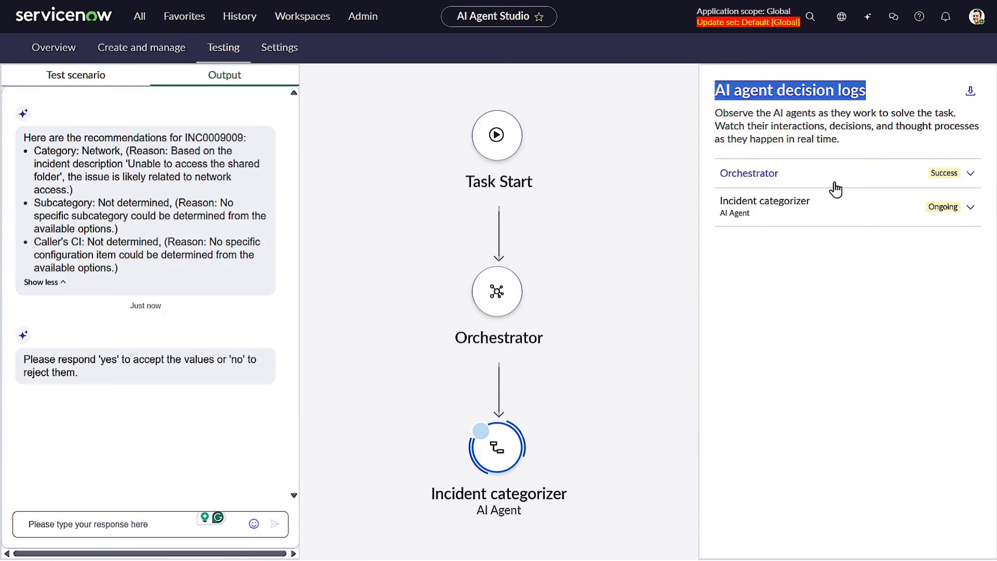
pyautogui.click(819, 182)
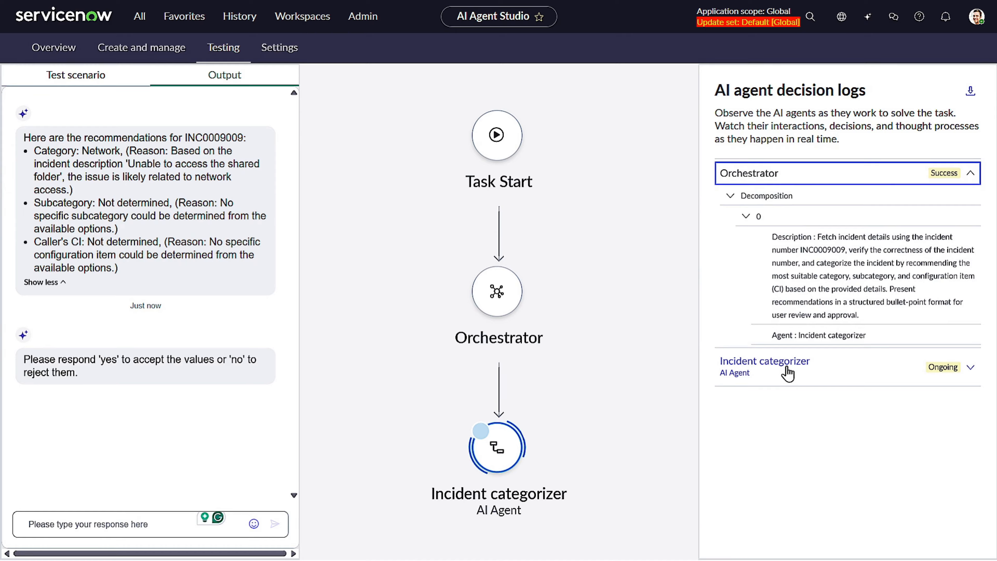
pyautogui.click(803, 374)
# Examine the Incident categorizer's log for its thoughts, action reasons, action inputs, and the Fetch incident details tool output
pyautogui.scroll(-5, 807, 357)
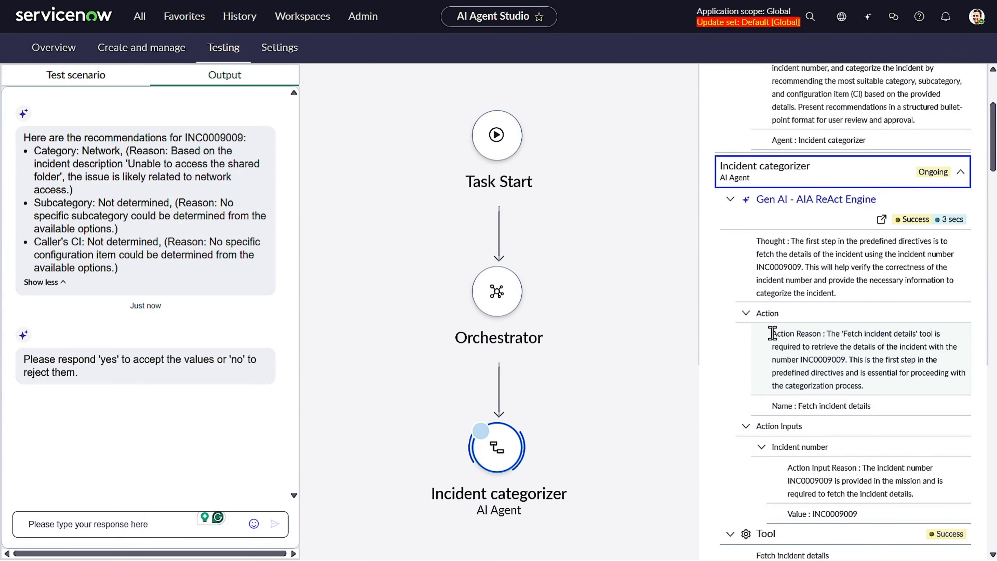
pyautogui.moveTo(772, 333); pyautogui.dragTo(820, 334)
pyautogui.scroll(-3, 819, 334)
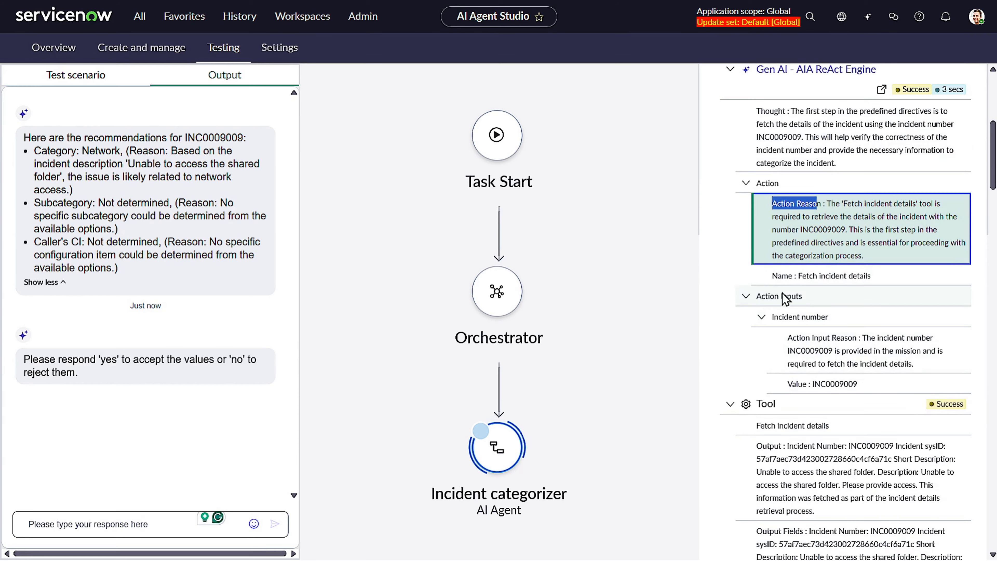
pyautogui.scroll(-3, 801, 330)
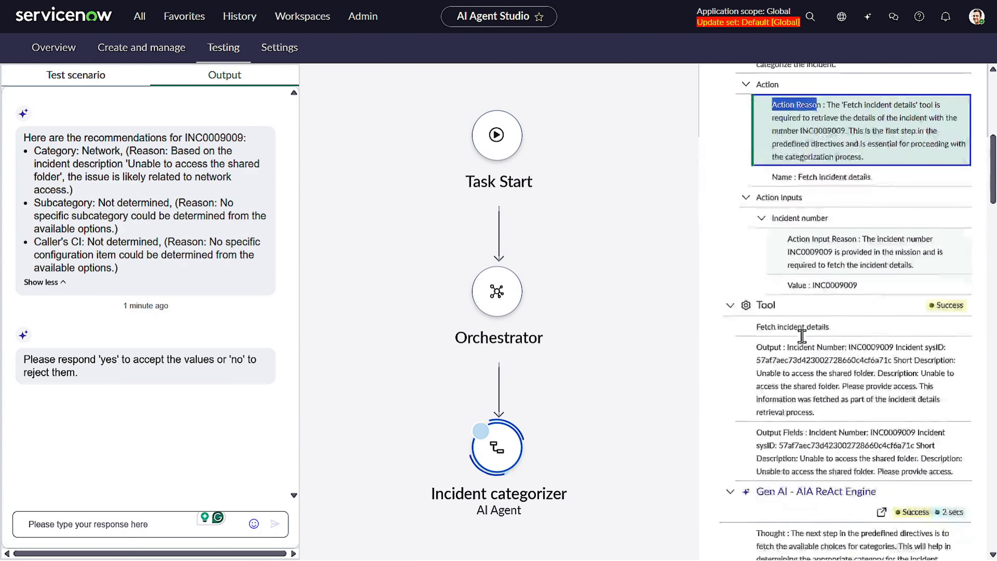
pyautogui.scroll(5, 833, 232)
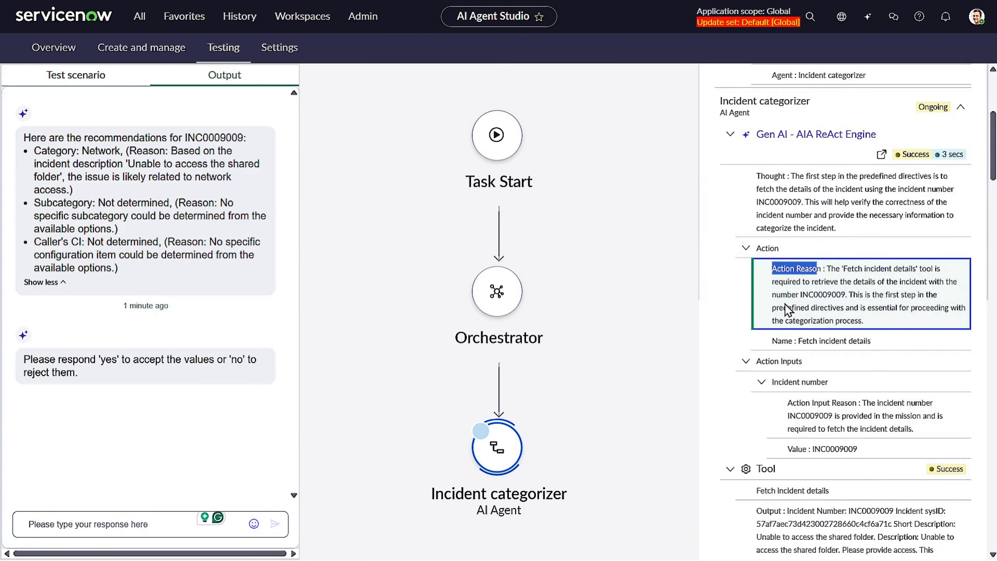
pyautogui.scroll(-3, 786, 383)
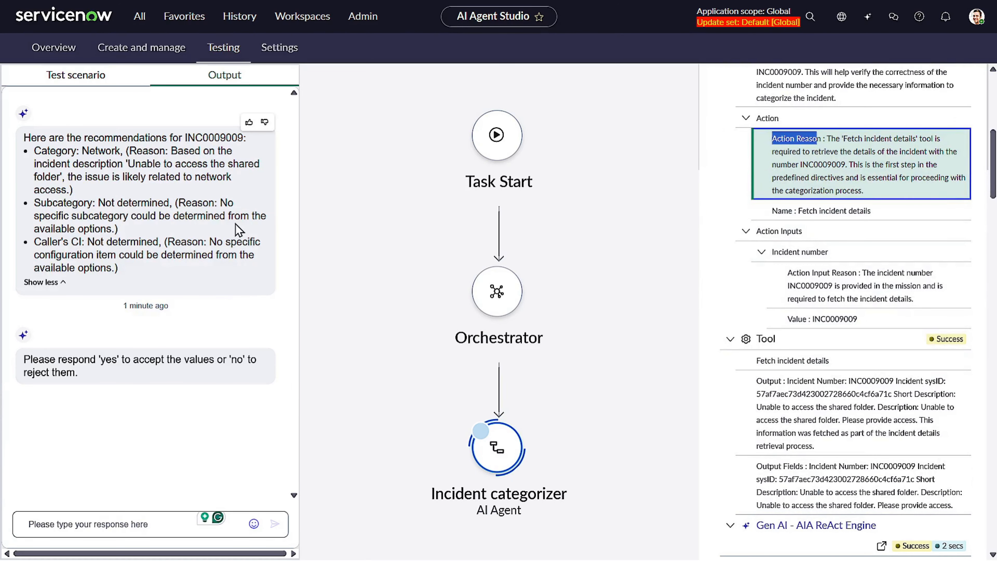
pyautogui.scroll(-3, 785, 355)
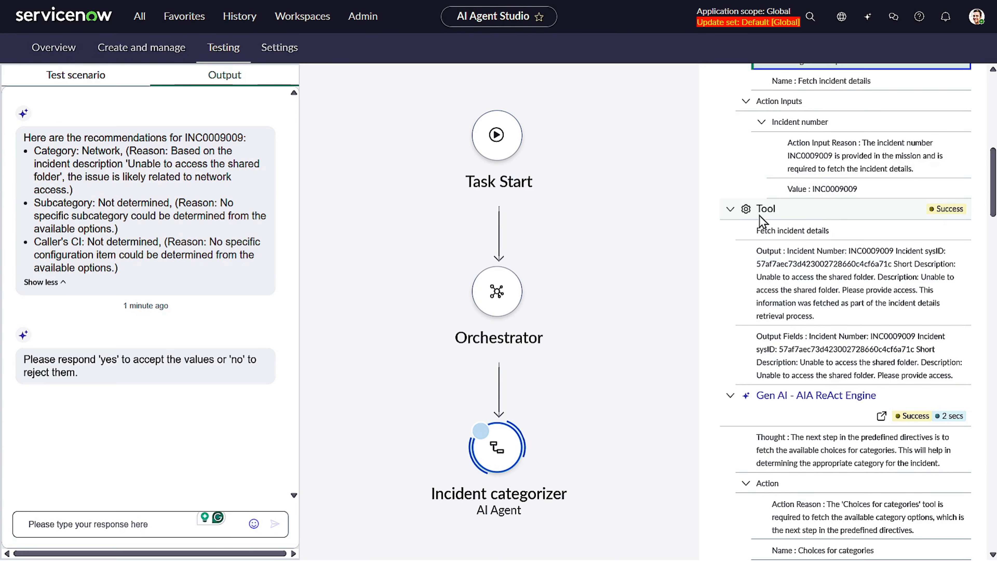
pyautogui.moveTo(757, 233); pyautogui.dragTo(836, 238)
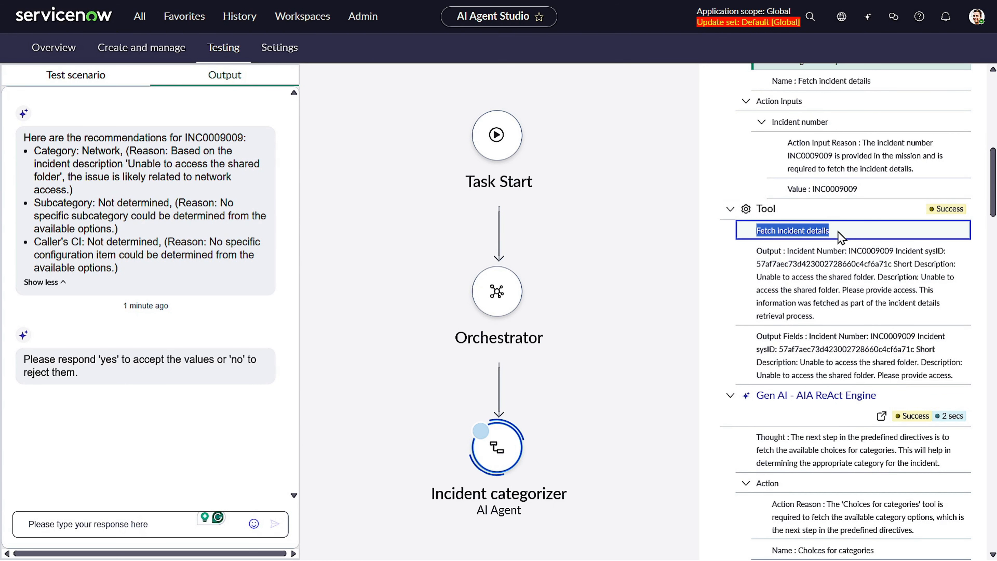
pyautogui.scroll(-3, 839, 251)
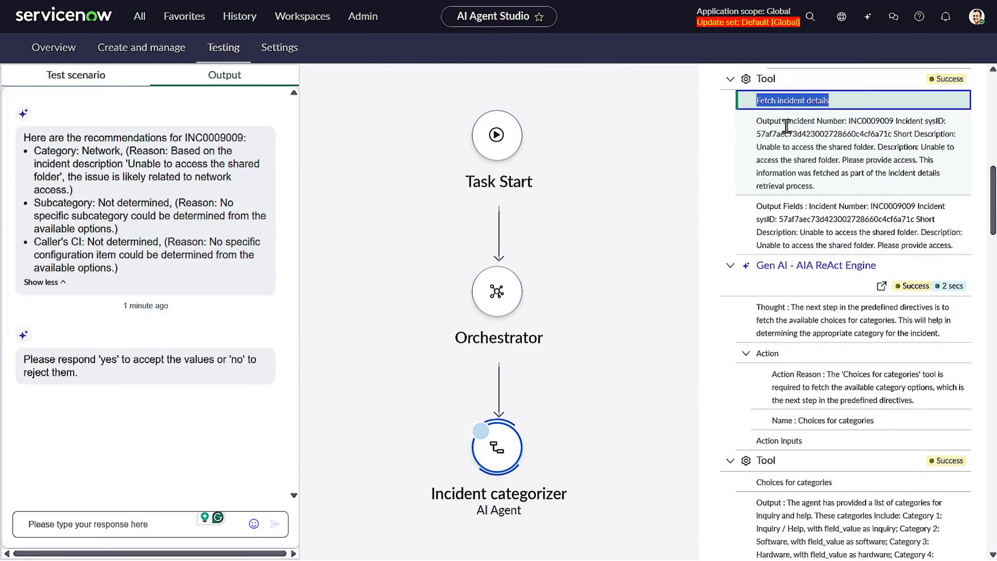
pyautogui.moveTo(781, 119); pyautogui.dragTo(832, 192)
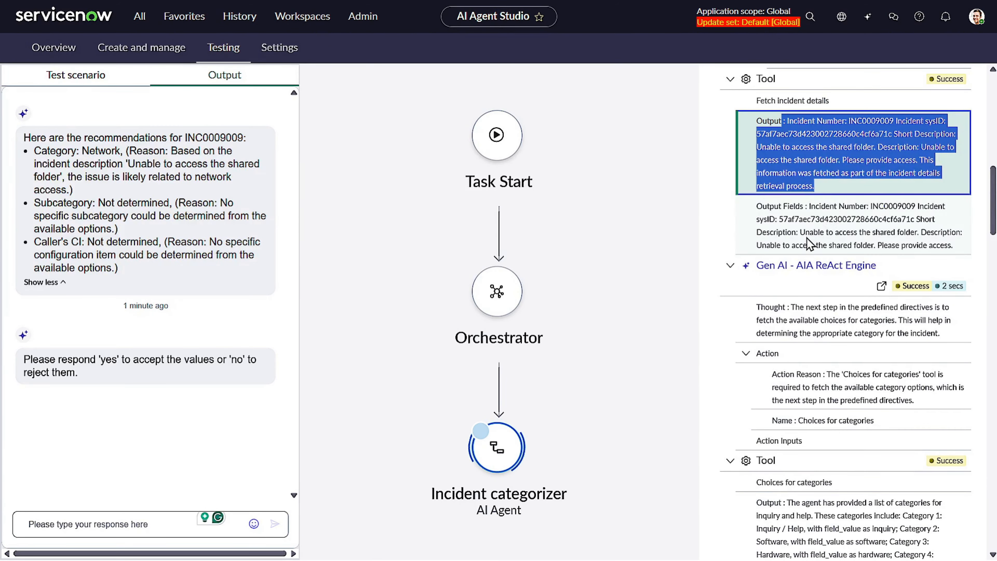
# Examine the rest of the Incident categorizer's log, from the category and subcategory choices through the user approval request
pyautogui.scroll(-3, 809, 241)
pyautogui.moveTo(891, 140); pyautogui.dragTo(763, 153)
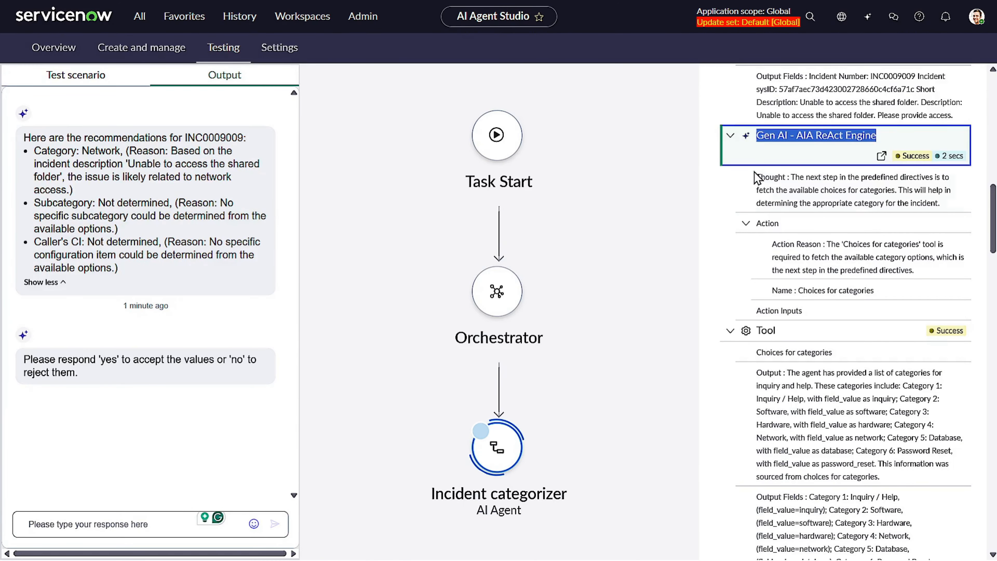
pyautogui.scroll(-2, 781, 235)
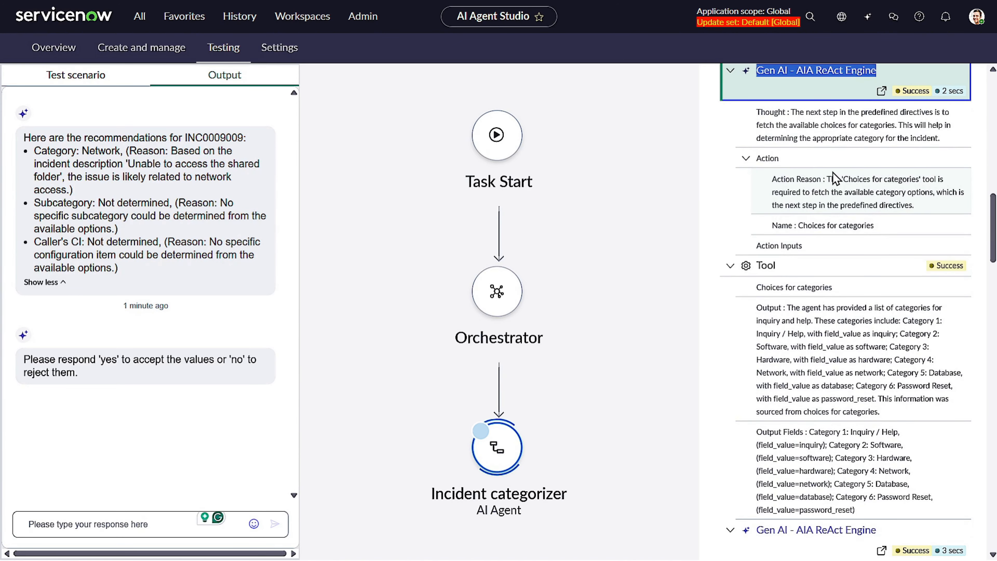
pyautogui.scroll(-3, 801, 238)
pyautogui.scroll(-15, 799, 238)
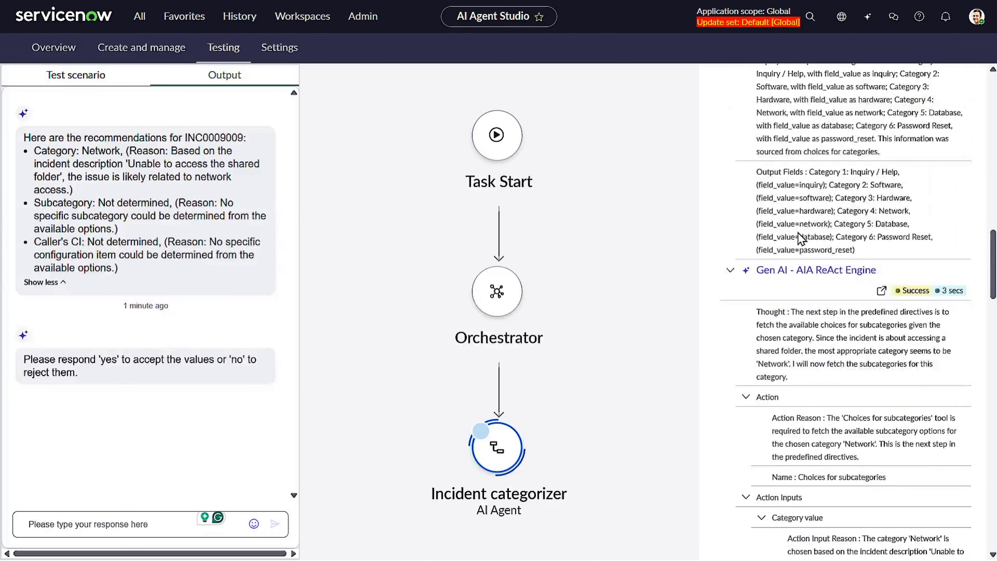
pyautogui.scroll(-15, 799, 235)
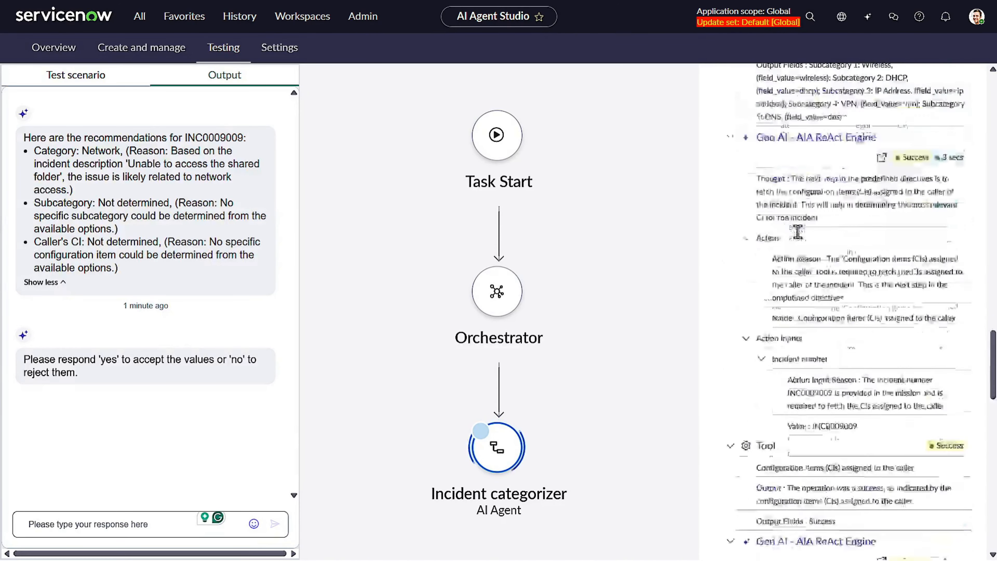
pyautogui.scroll(-10, 800, 237)
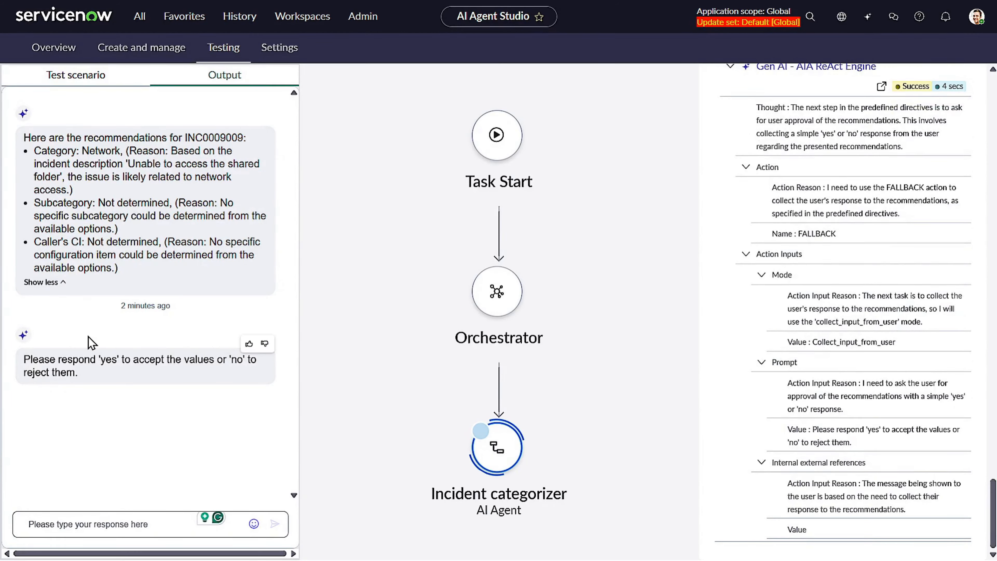
# Reply "NO" to reject the recommended values and check the test's flow diagram
pyautogui.click(151, 520)
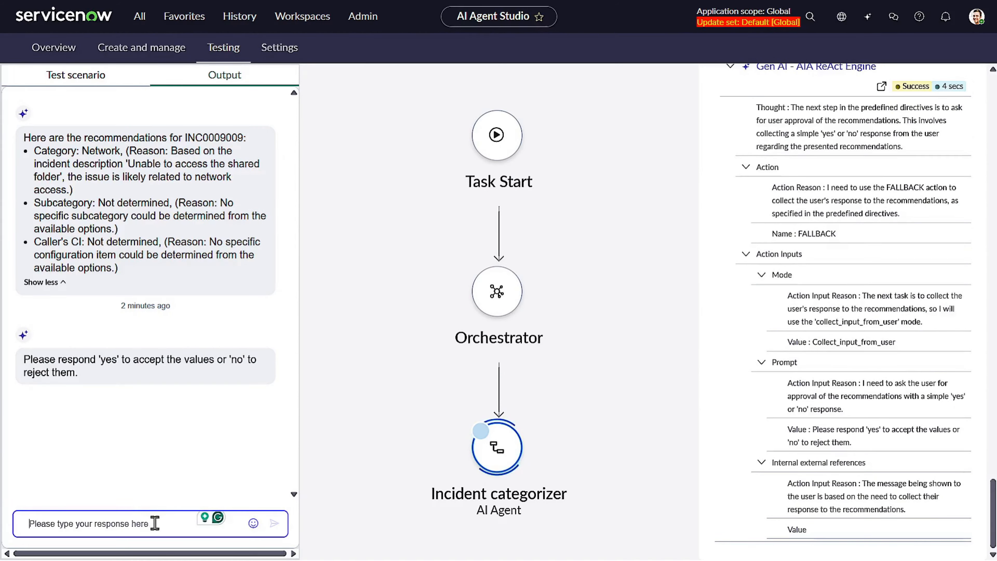
pyautogui.write('Ye')
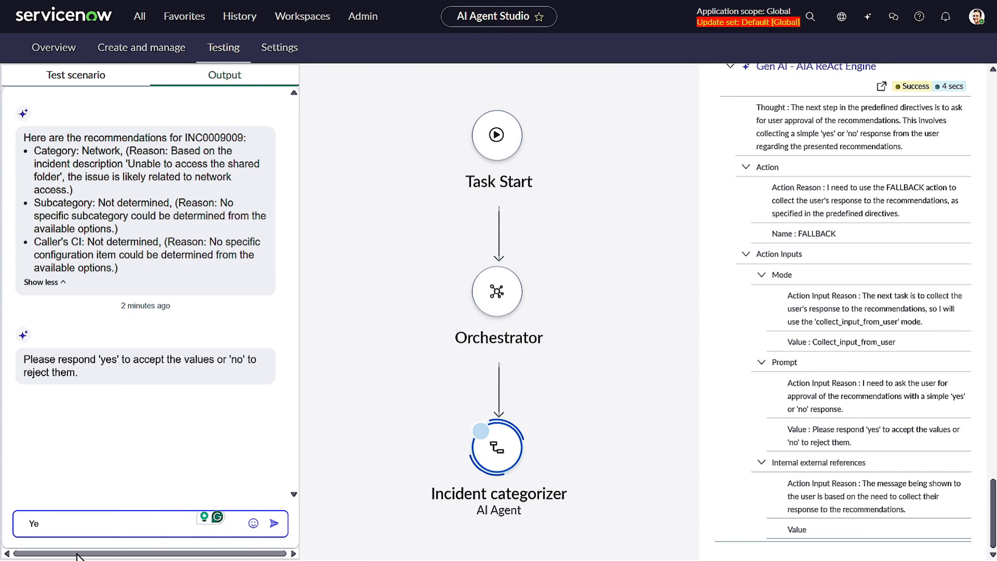
pyautogui.press('BackSpace')
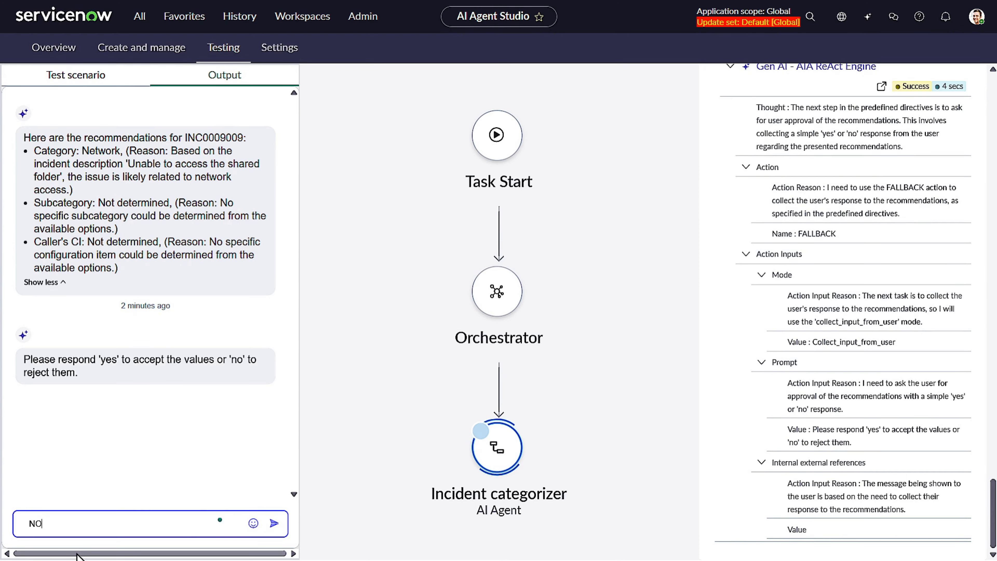
pyautogui.press('Return')
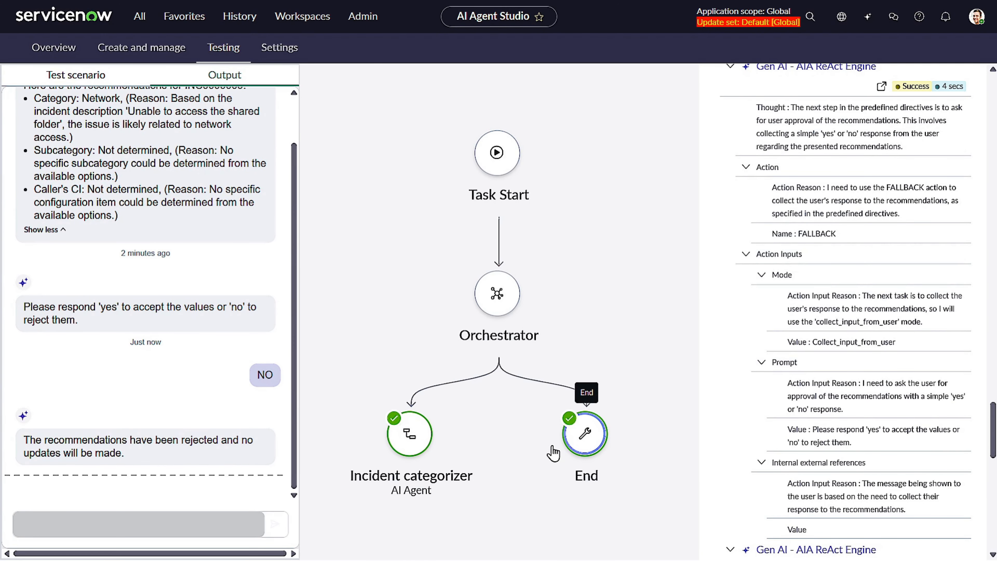
pyautogui.scroll(3, 553, 452)
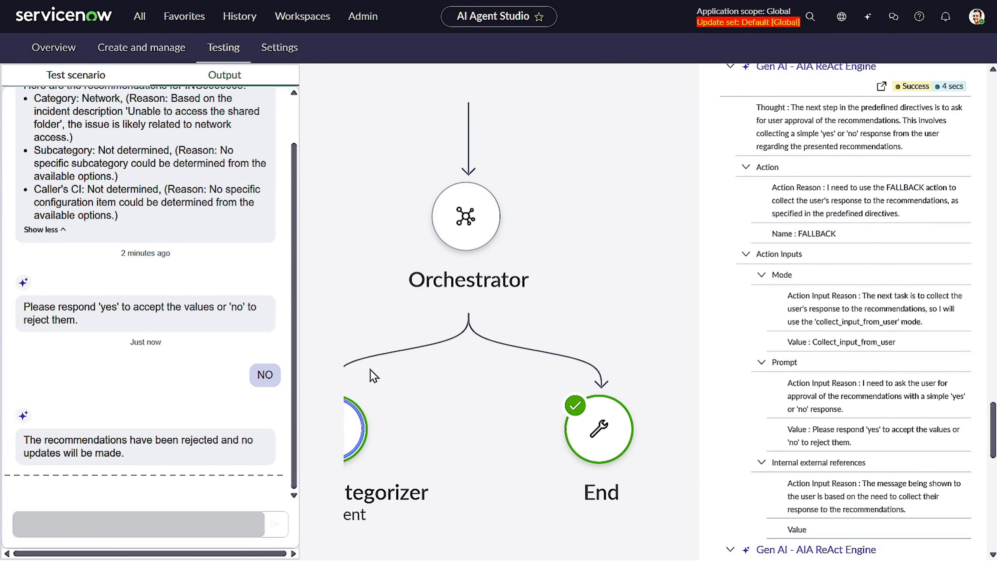
# Return to the test scenario and run the Categorize incidents test again with the same task for INC0009009
pyautogui.click(84, 80)
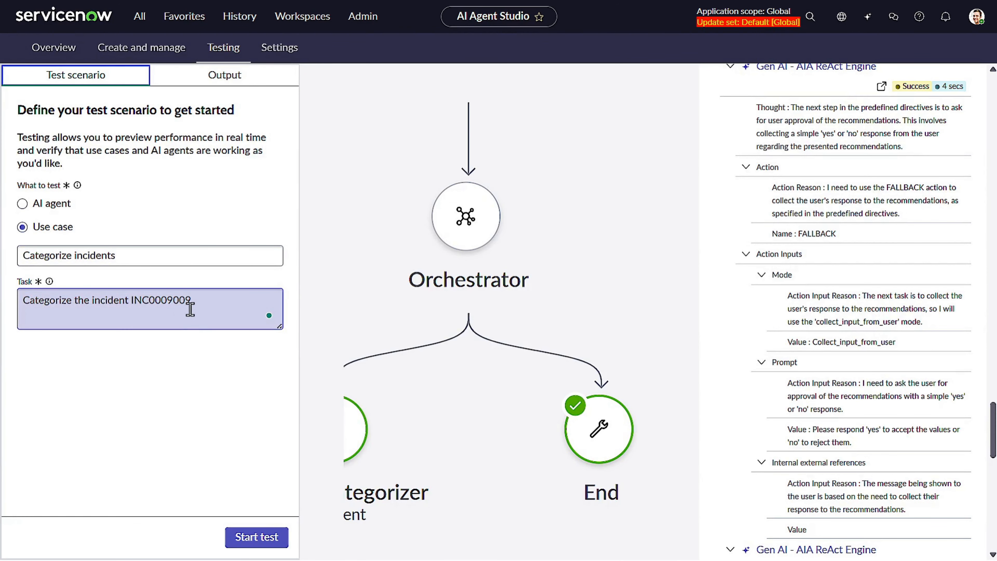
pyautogui.click(264, 536)
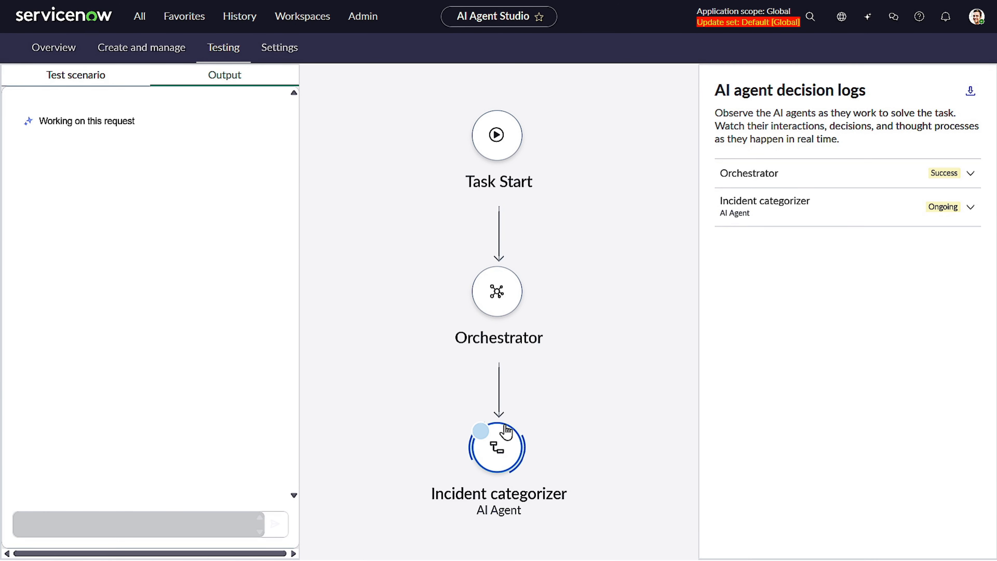
pyautogui.moveTo(56, 121); pyautogui.dragTo(174, 127)
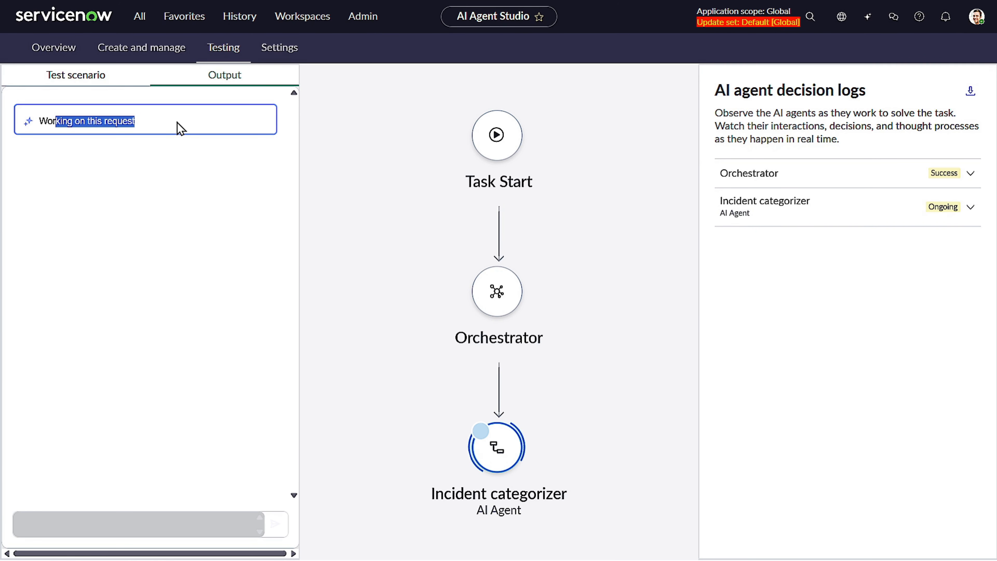
# Expand the Orchestrator and Incident categorizer log entries and read the agent's thoughts and tool outputs for incident details and category choices
pyautogui.click(804, 176)
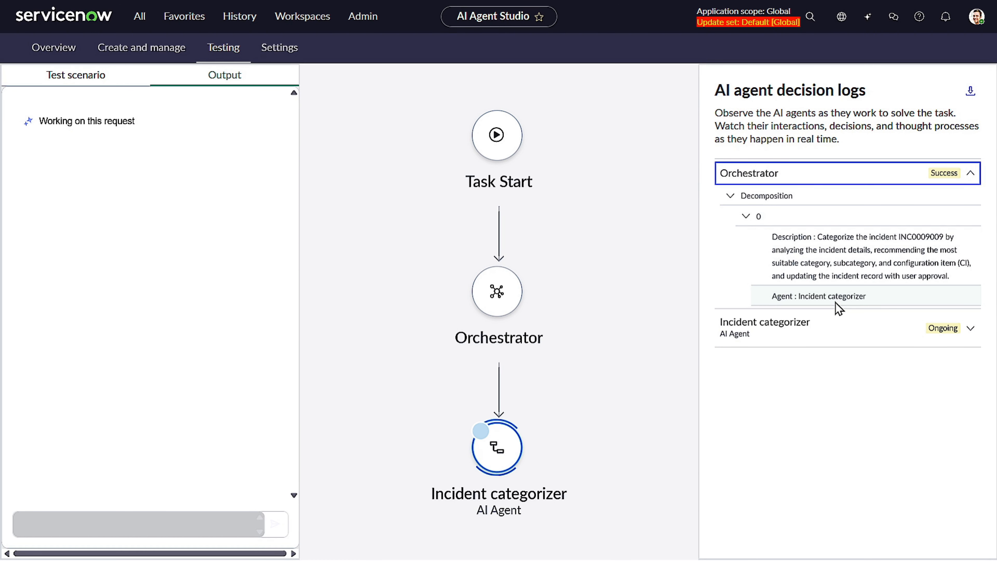
pyautogui.click(808, 336)
pyautogui.scroll(-10, 806, 330)
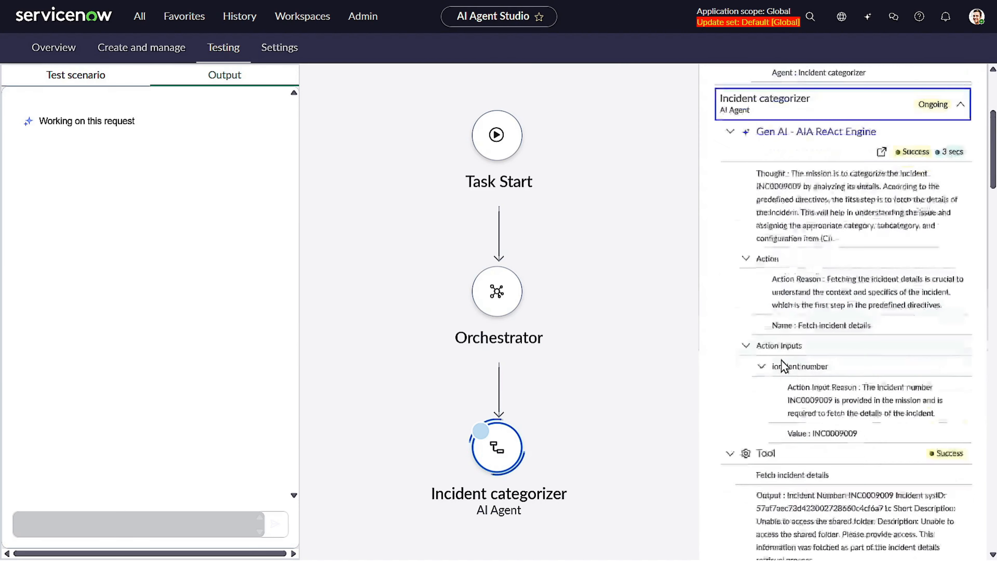
pyautogui.scroll(-4, 781, 358)
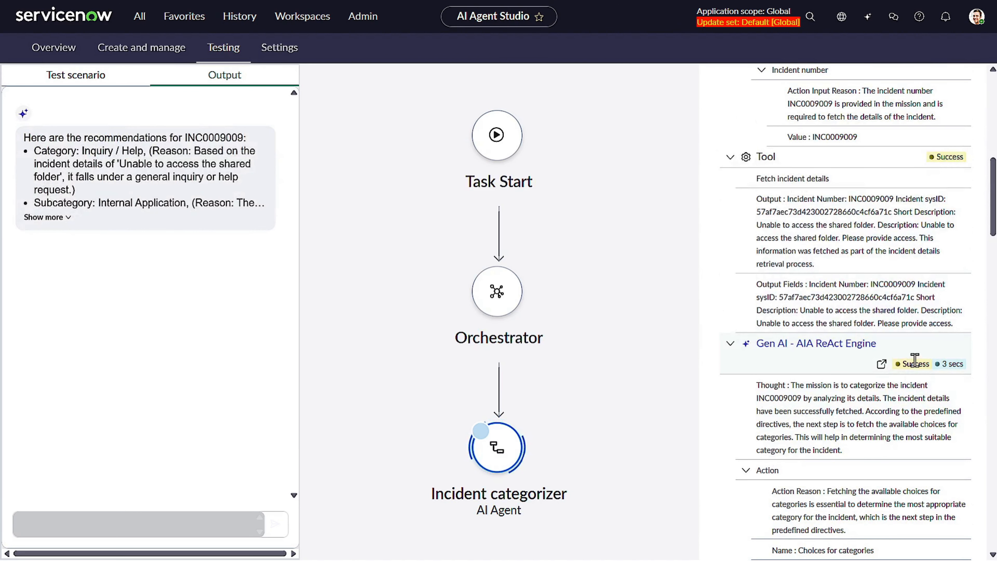
pyautogui.moveTo(919, 364); pyautogui.dragTo(951, 362)
pyautogui.scroll(-10, 905, 348)
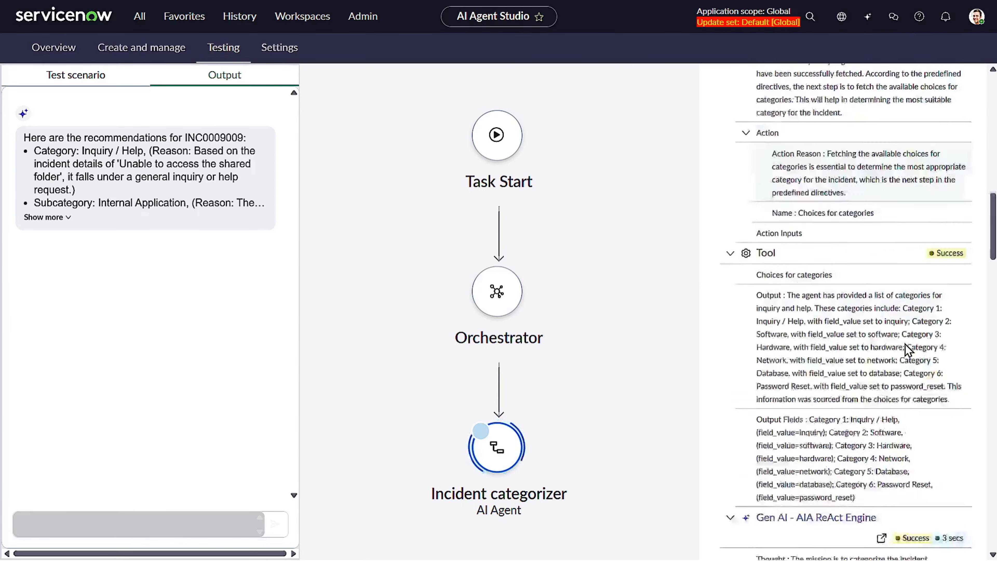
pyautogui.moveTo(940, 421); pyautogui.dragTo(975, 422)
pyautogui.scroll(-3, 771, 347)
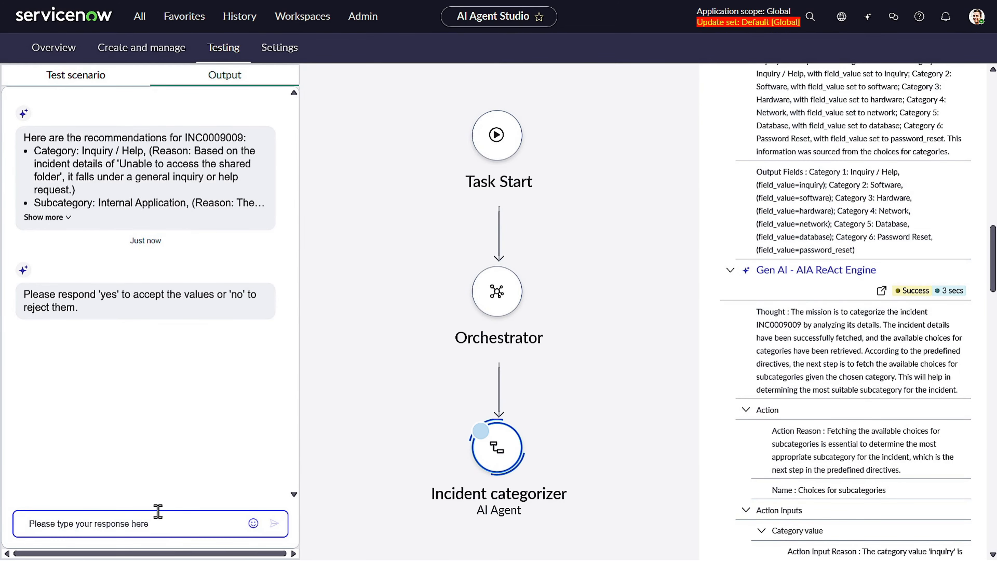
# Reply "yes" to accept the recommendations and follow the decision log down to the Update incident action
pyautogui.write('yes')
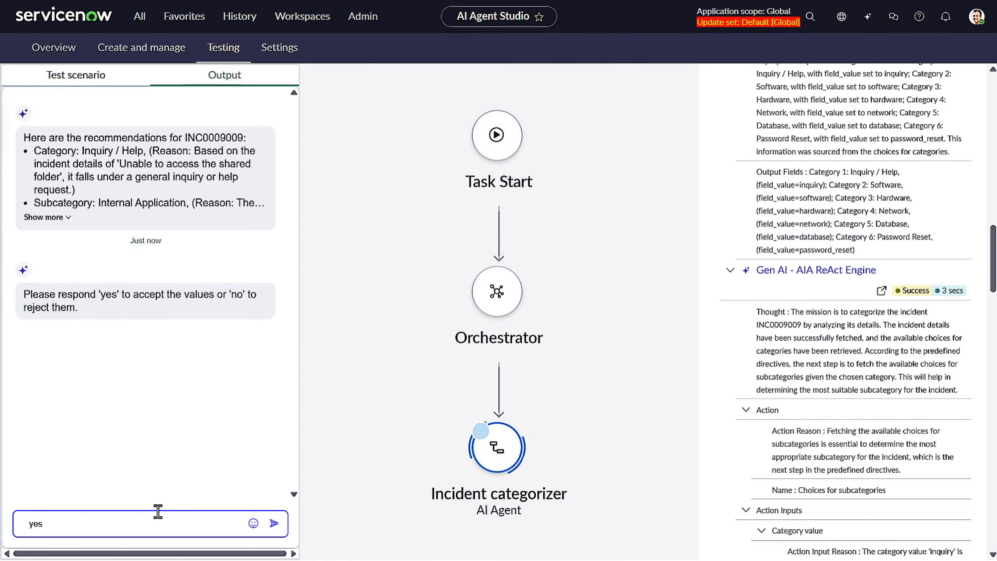
pyautogui.press('Return')
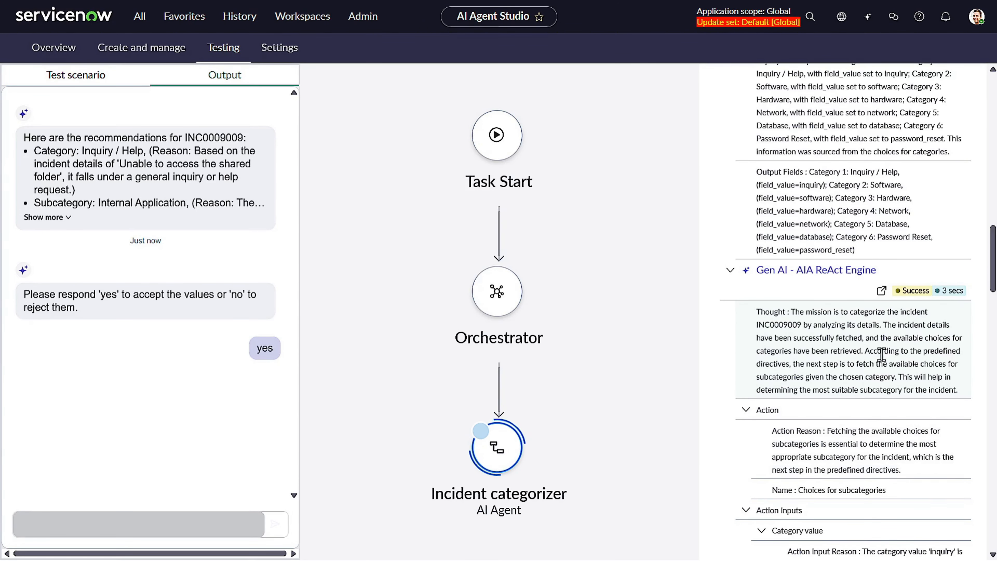
pyautogui.scroll(-8, 854, 343)
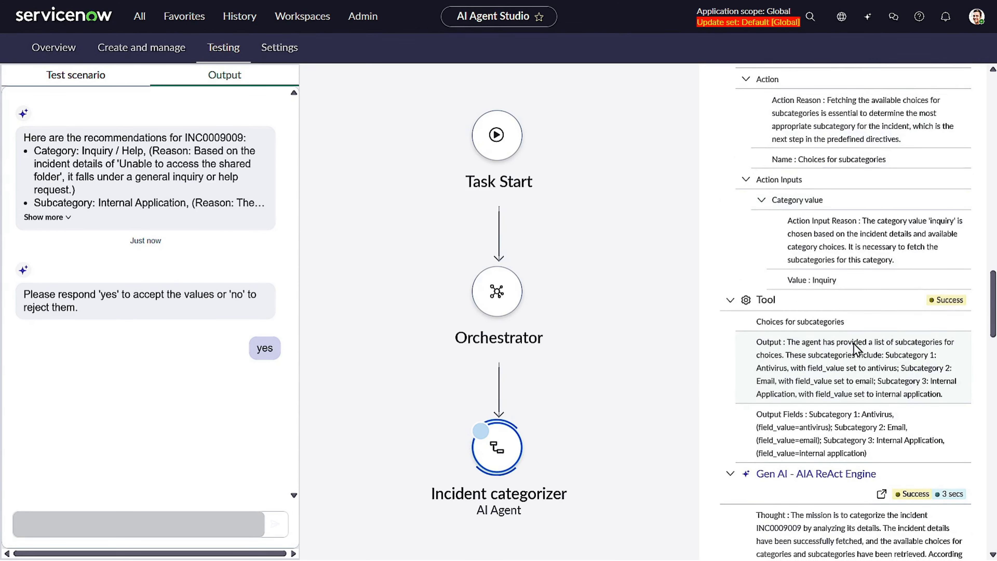
pyautogui.scroll(-20, 853, 343)
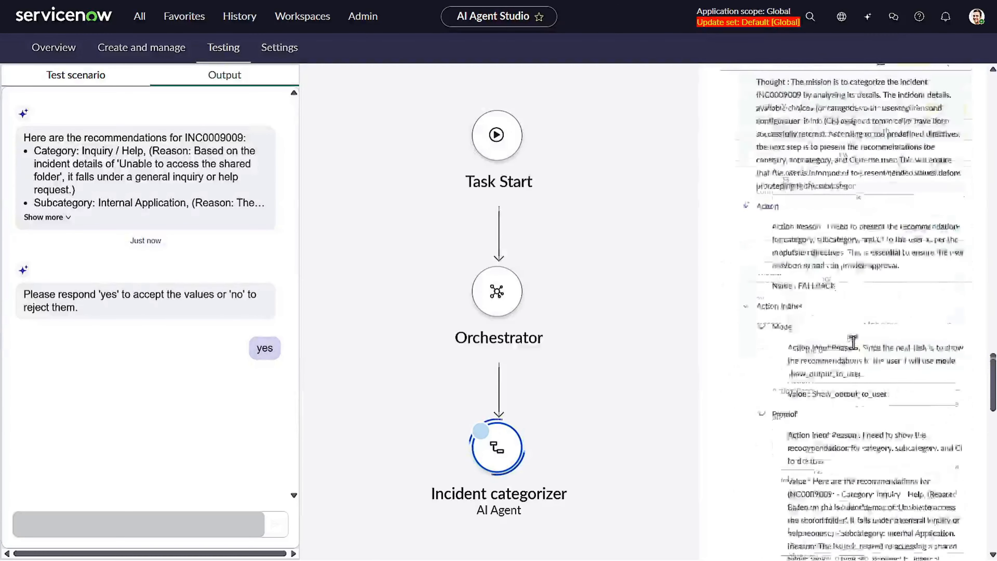
pyautogui.scroll(-12, 854, 342)
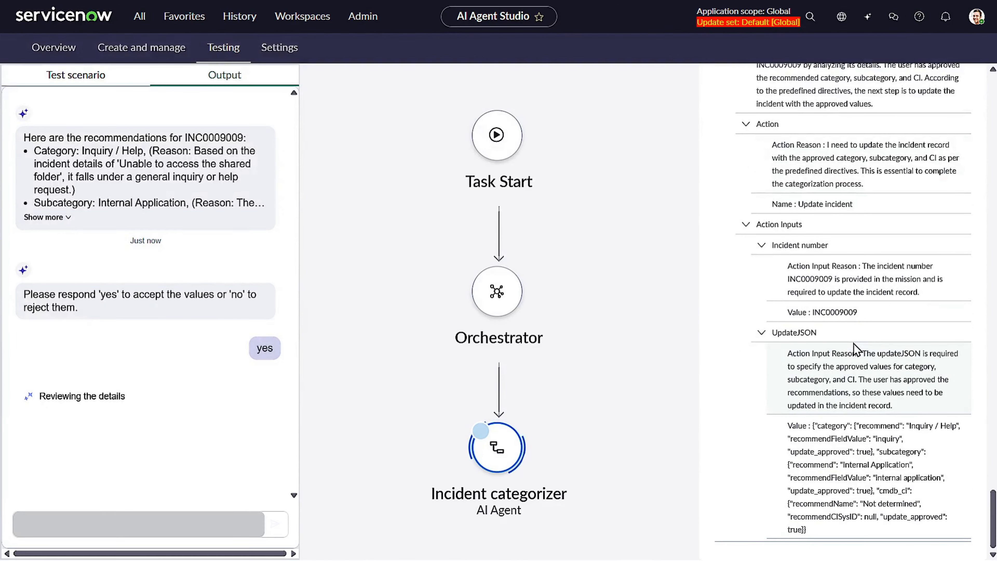
pyautogui.scroll(3, 853, 343)
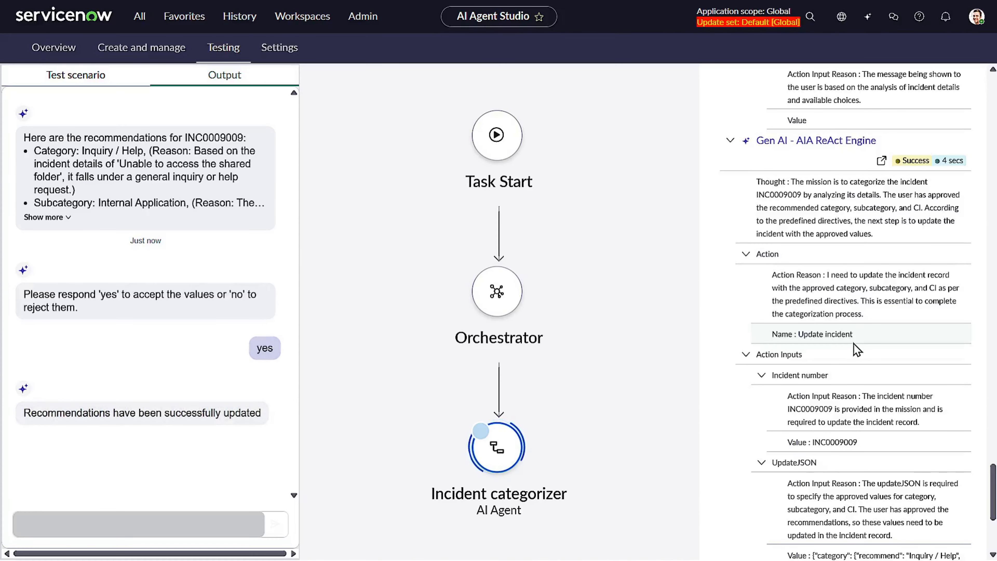
pyautogui.scroll(-1, 535, 433)
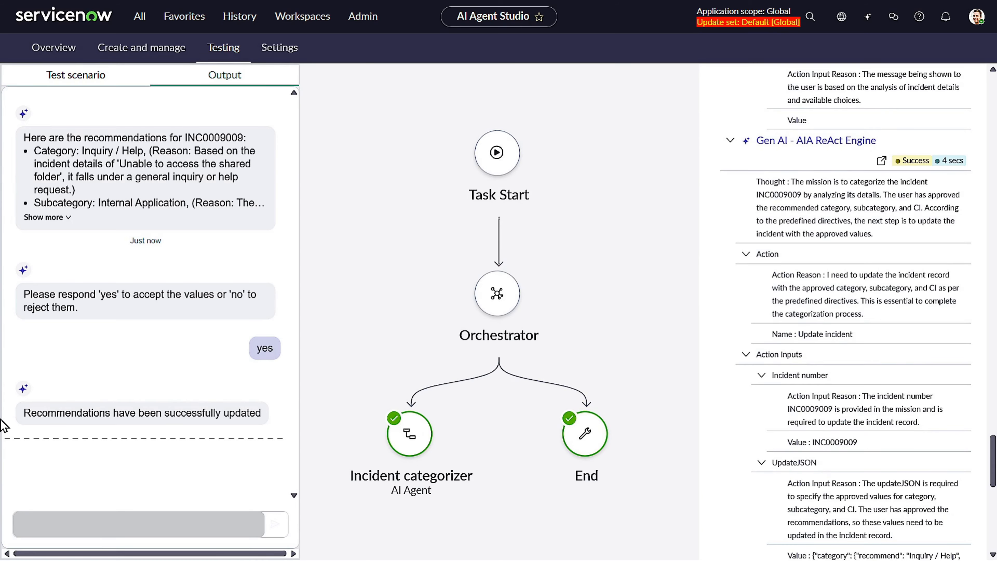
# Review the agent's final reply, the Update incident tool output, and the closing FINISH action in the decision log
pyautogui.moveTo(42, 413); pyautogui.dragTo(276, 413)
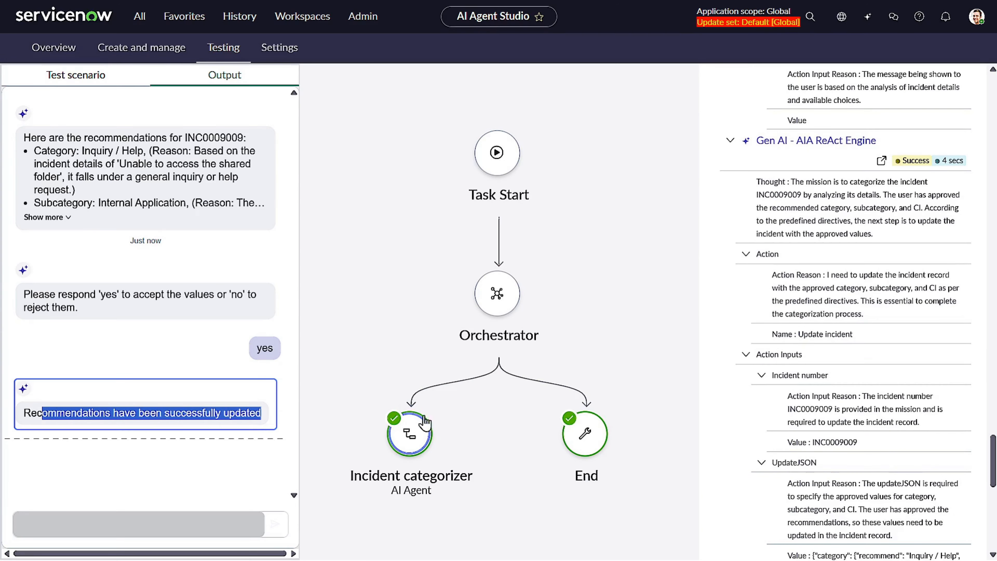
pyautogui.scroll(-10, 921, 402)
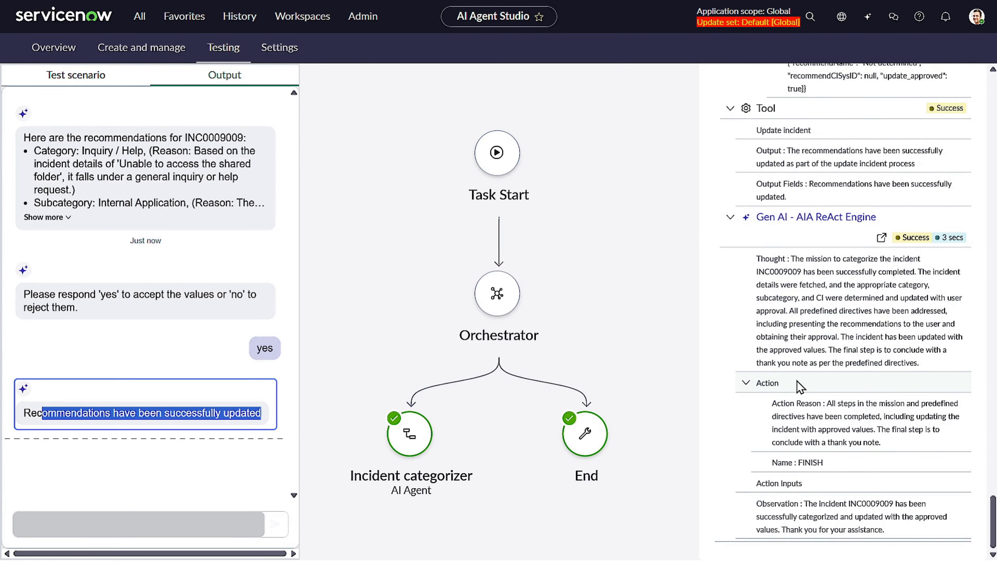
pyautogui.scroll(1, 799, 387)
pyautogui.scroll(1, 799, 386)
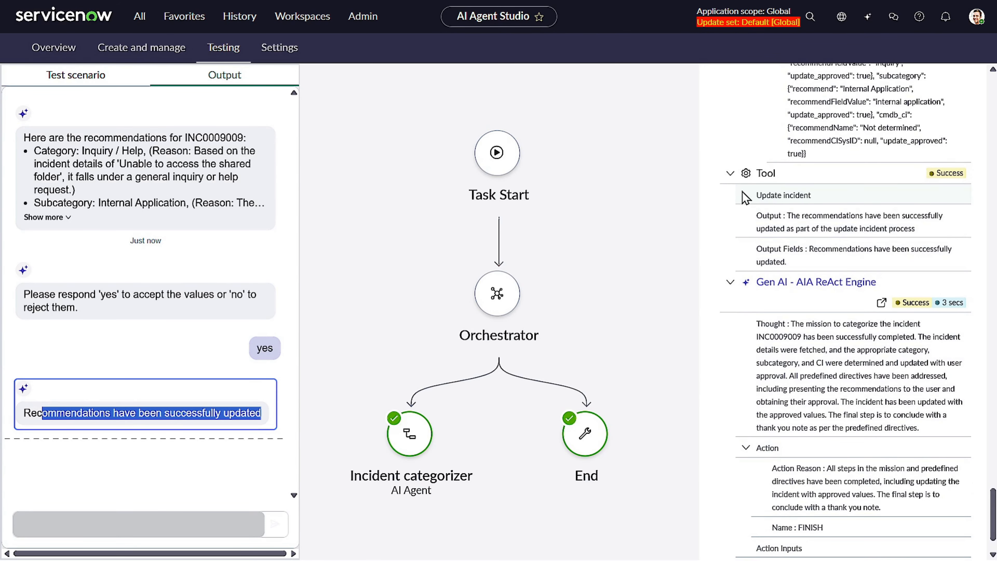
pyautogui.moveTo(744, 195); pyautogui.dragTo(821, 198)
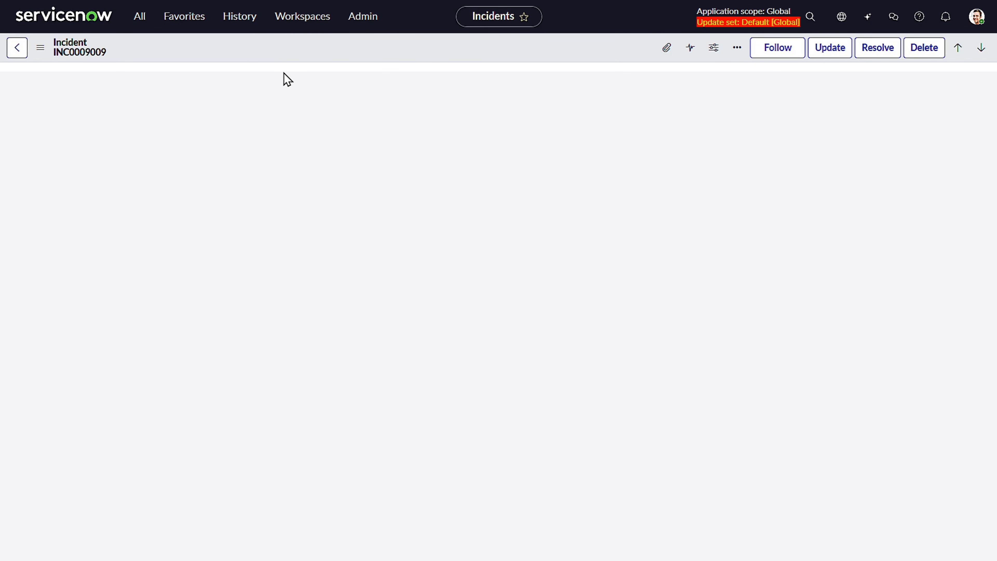
# Inspect the newest work note on incident INC0009009 for the category, subcategory and approval details recorded by Now Assist
pyautogui.scroll(-5, 326, 208)
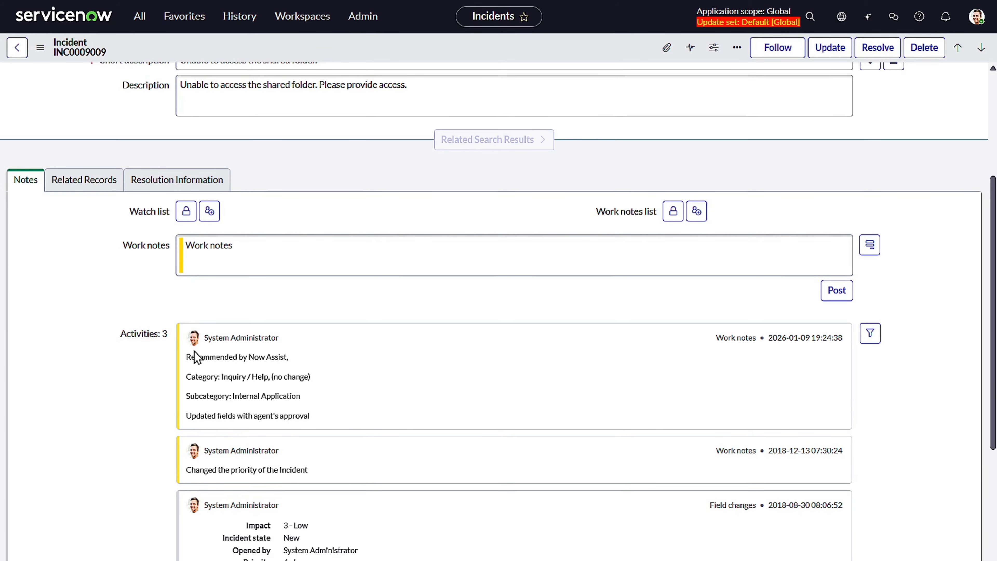
pyautogui.moveTo(195, 357); pyautogui.dragTo(290, 373)
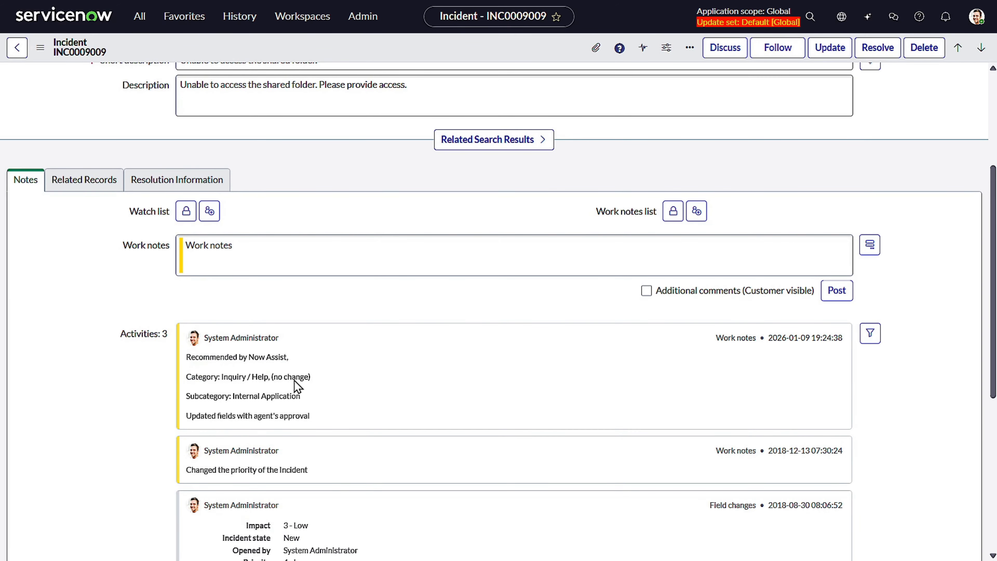
pyautogui.moveTo(211, 396); pyautogui.dragTo(311, 397)
pyautogui.moveTo(195, 416); pyautogui.dragTo(316, 415)
pyautogui.scroll(5, 337, 352)
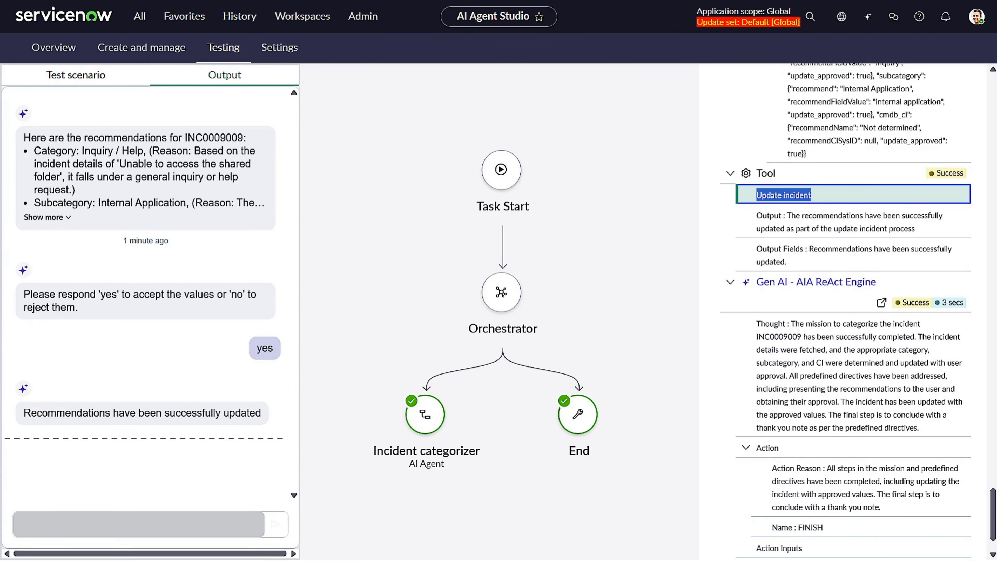
# Review the completed run's decision log in AI Agent Studio from the Update incident tool back up to the first thought
pyautogui.scroll(20, 874, 246)
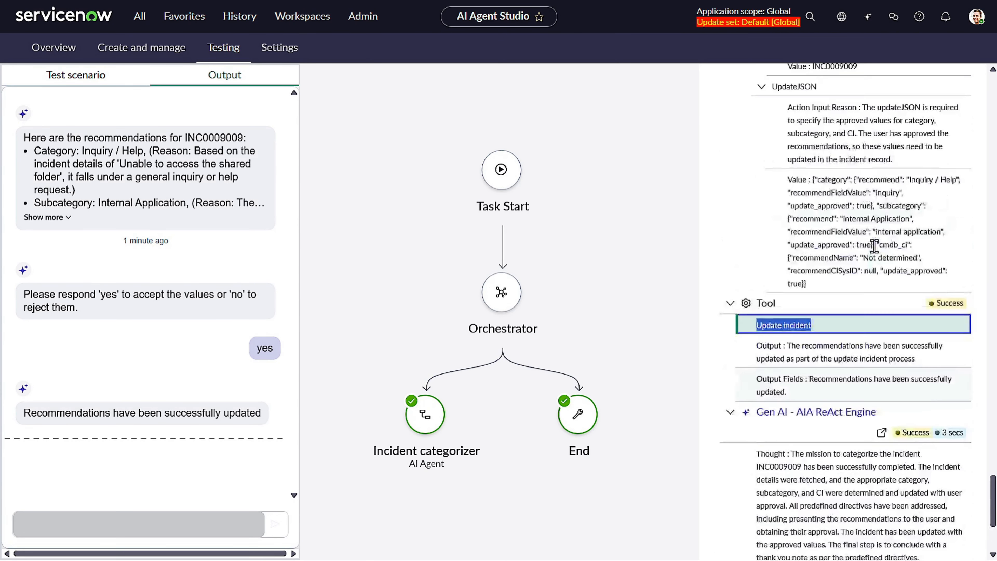
pyautogui.scroll(15, 874, 246)
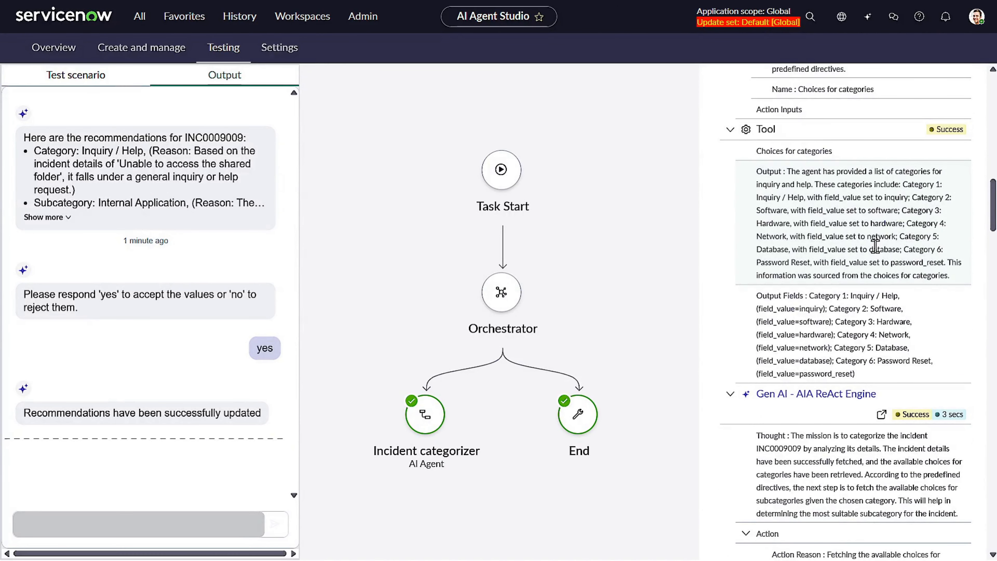
pyautogui.scroll(5, 874, 246)
pyautogui.scroll(10, 876, 252)
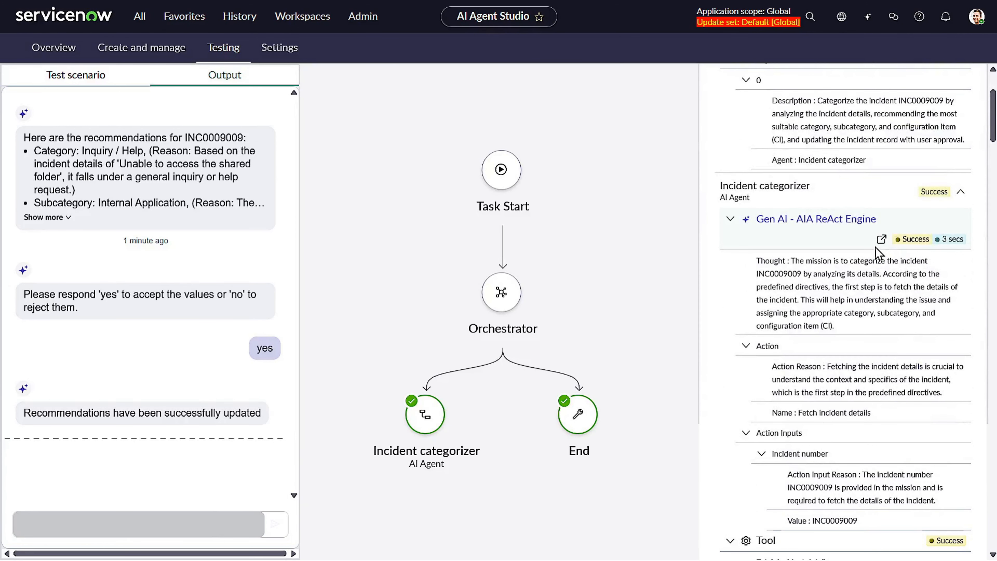
# Review the decision log from the Orchestrator decomposition down to the Choices for categories tool output, and inspect the agent flow diagram
pyautogui.scroll(2, 875, 247)
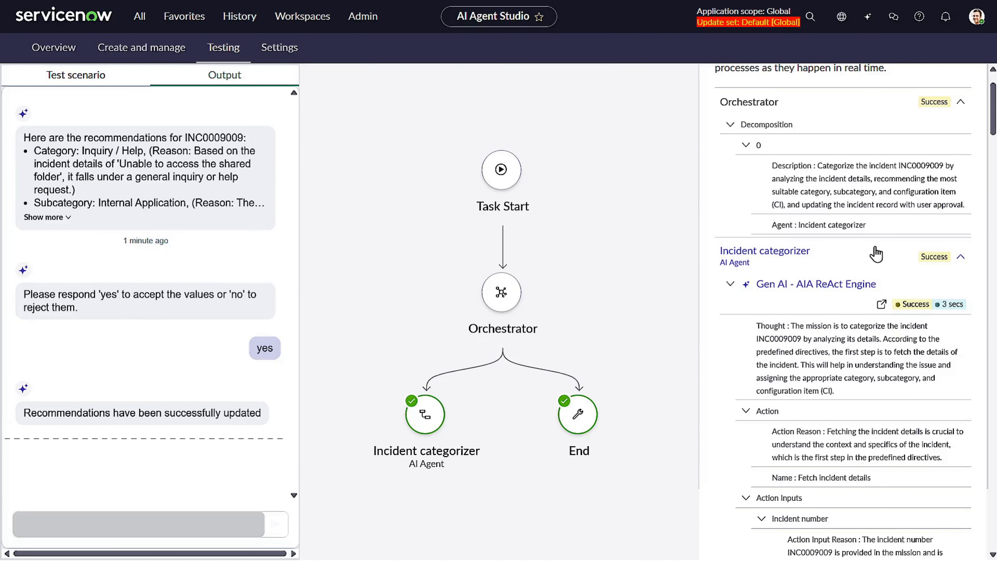
pyautogui.scroll(2, 875, 253)
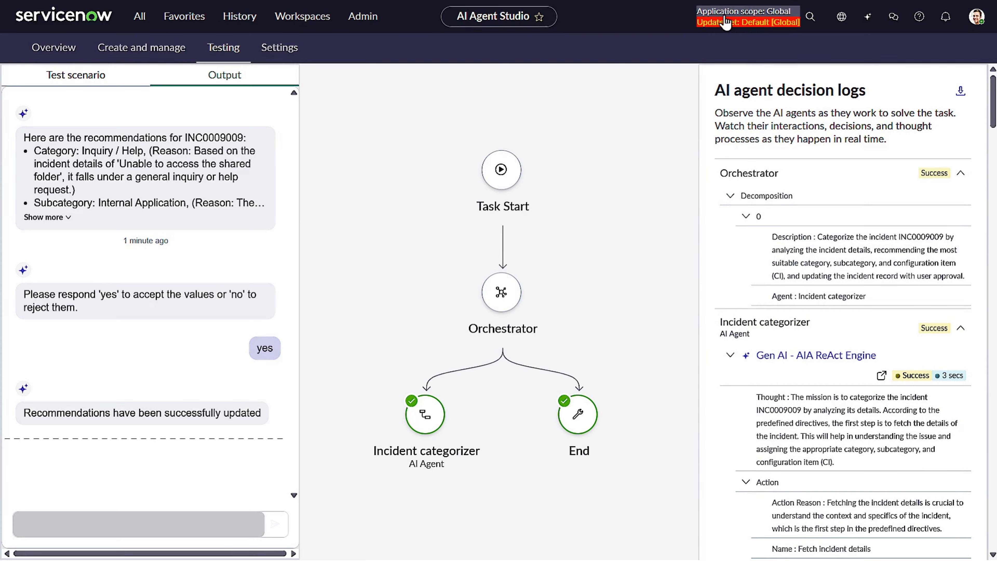
pyautogui.moveTo(723, 1)
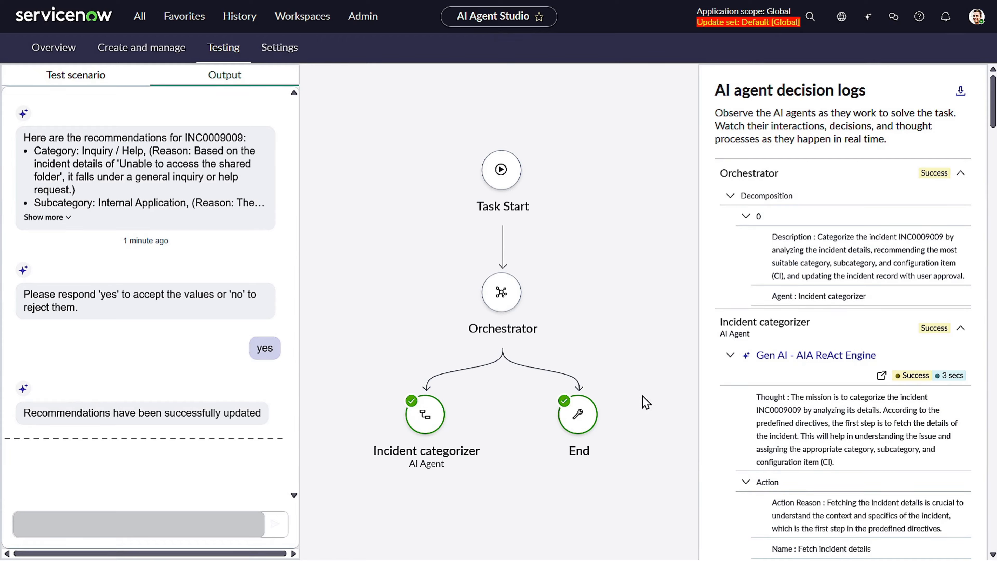
pyautogui.scroll(-10, 837, 363)
pyautogui.scroll(-4, 838, 330)
pyautogui.scroll(-4, 872, 334)
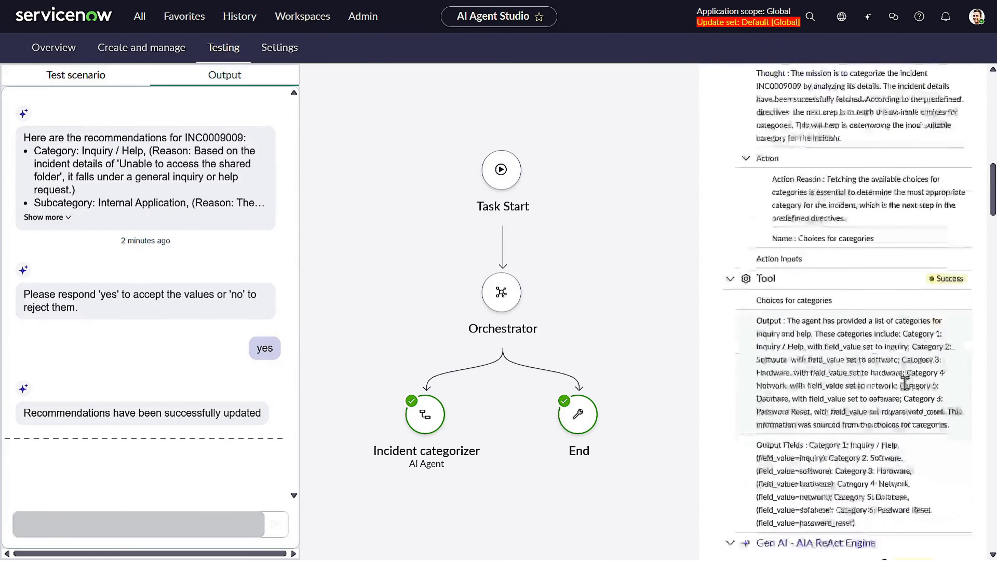
pyautogui.scroll(-2, 519, 340)
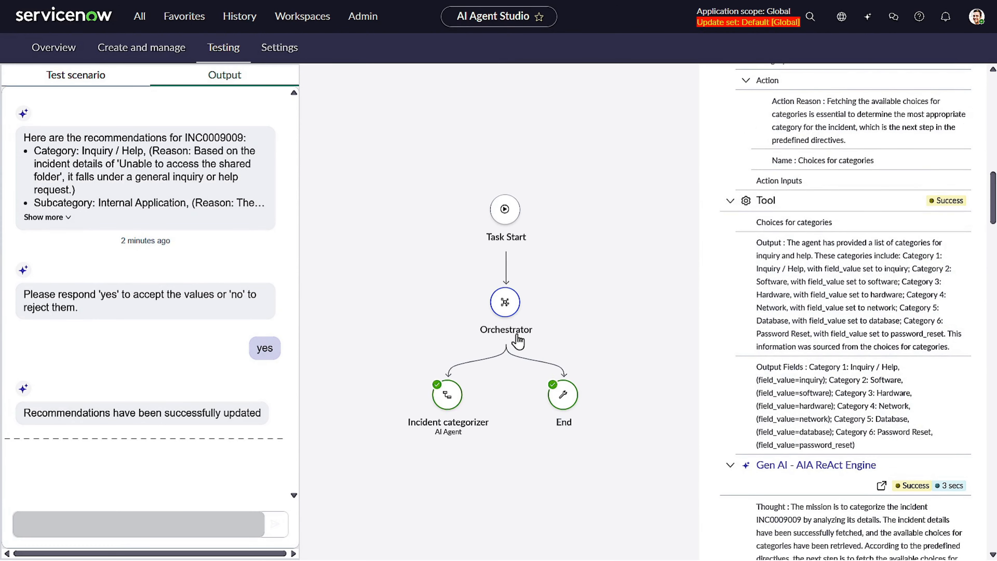
pyautogui.scroll(3, 518, 328)
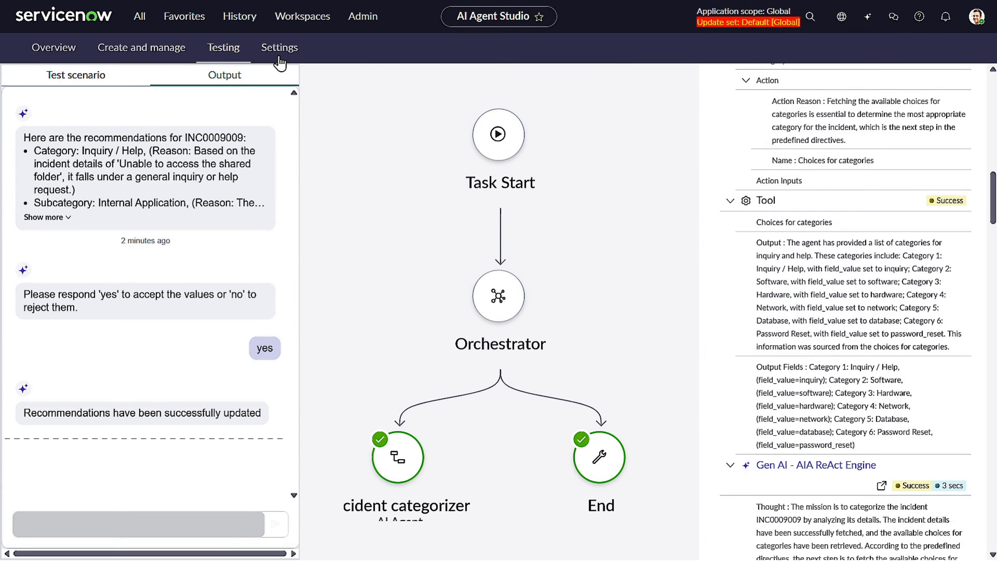
# Open the AI Agent Studio settings and read the Now Assist Guardian Offensiveness description at a larger page zoom
pyautogui.click(279, 49)
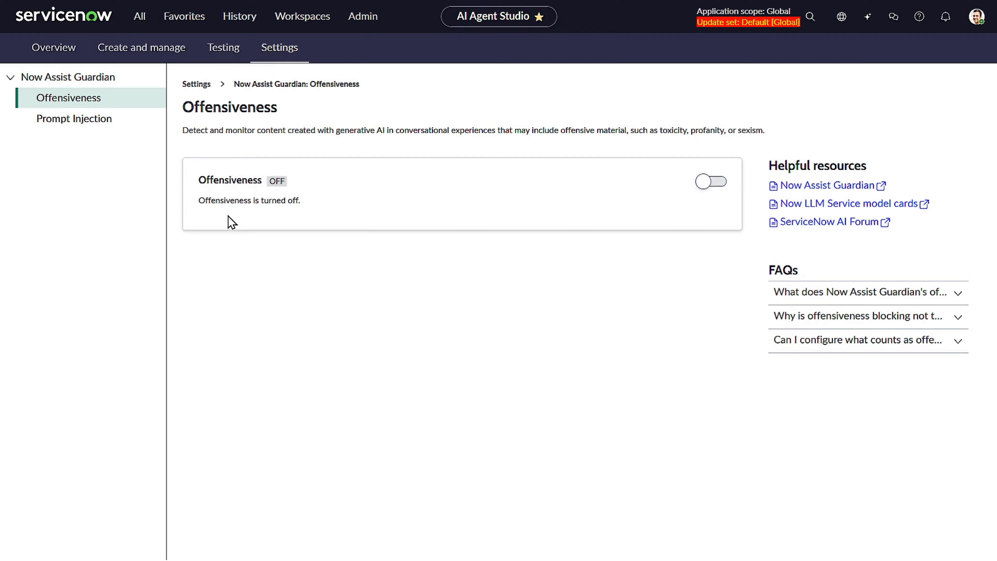
pyautogui.click(100, 78)
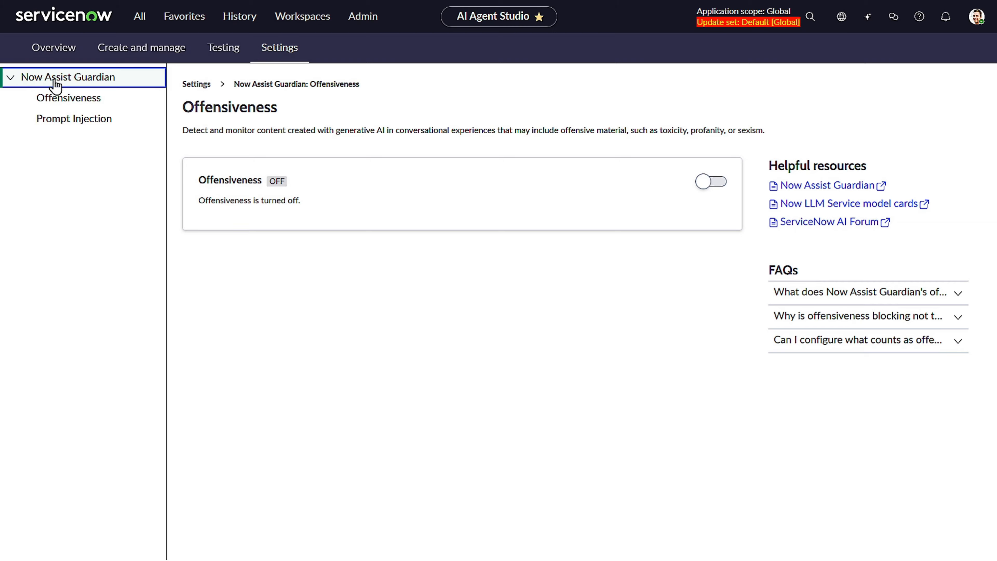
pyautogui.click(81, 103)
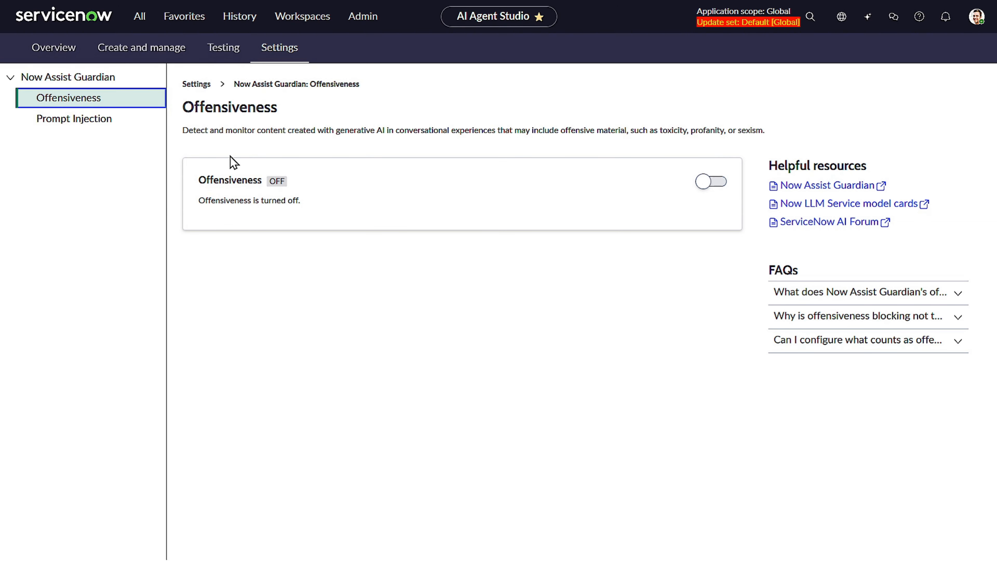
pyautogui.hotkey('ctrl', '+')
pyautogui.hotkey('ctrl', '+')
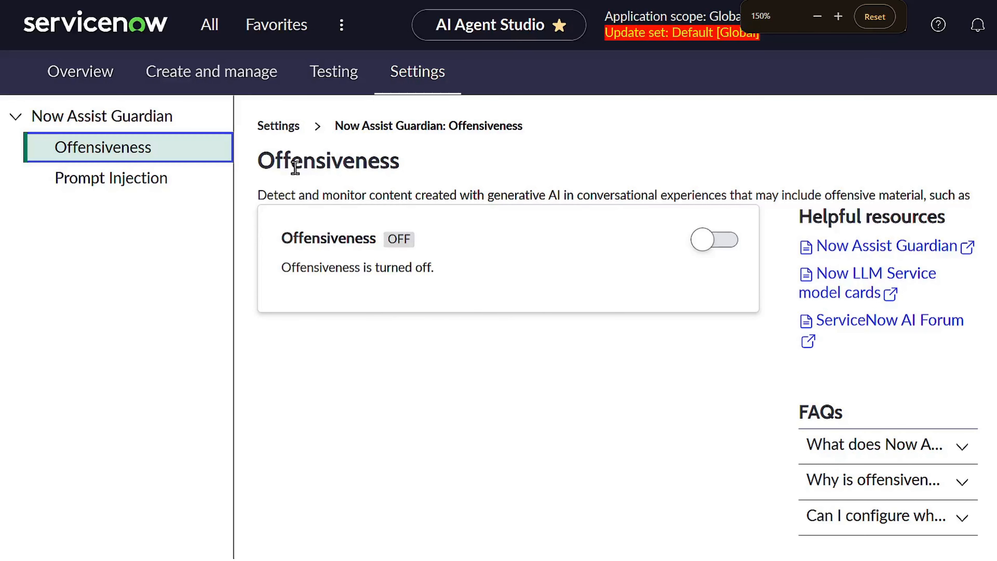
pyautogui.hotkey('ctrl', '-')
pyautogui.hotkey('ctrl', '-')
pyautogui.moveTo(260, 162); pyautogui.dragTo(422, 163)
pyautogui.click(432, 159)
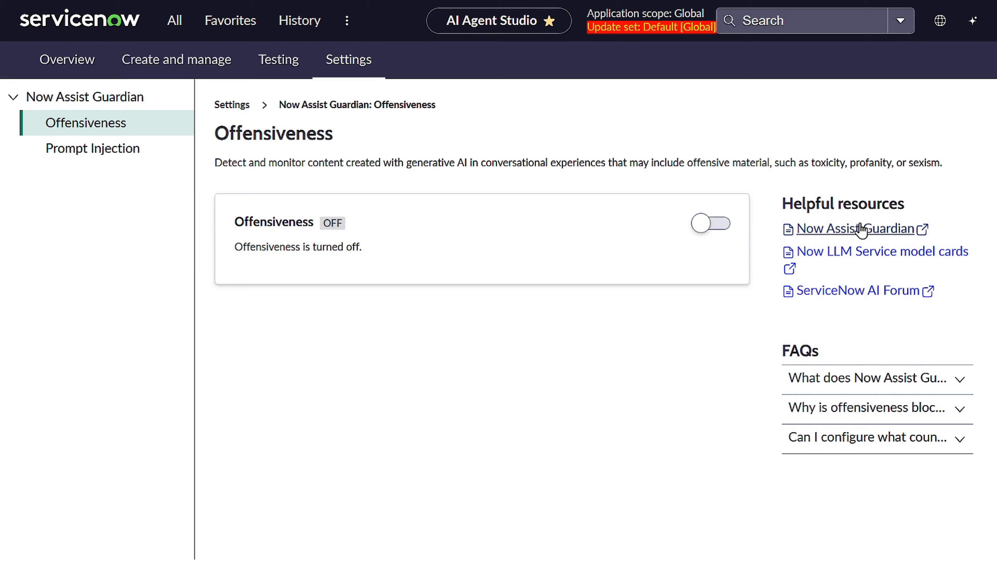
# Turn on Offensiveness detection for AI agents and view its detection impact options, leaving Log only selected
pyautogui.click(725, 224)
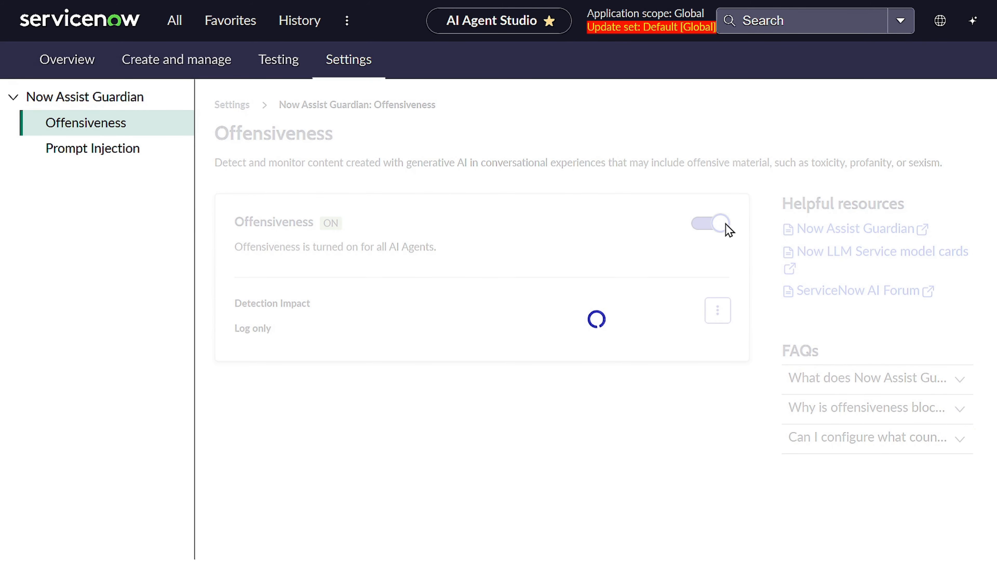
pyautogui.click(708, 314)
pyautogui.click(740, 340)
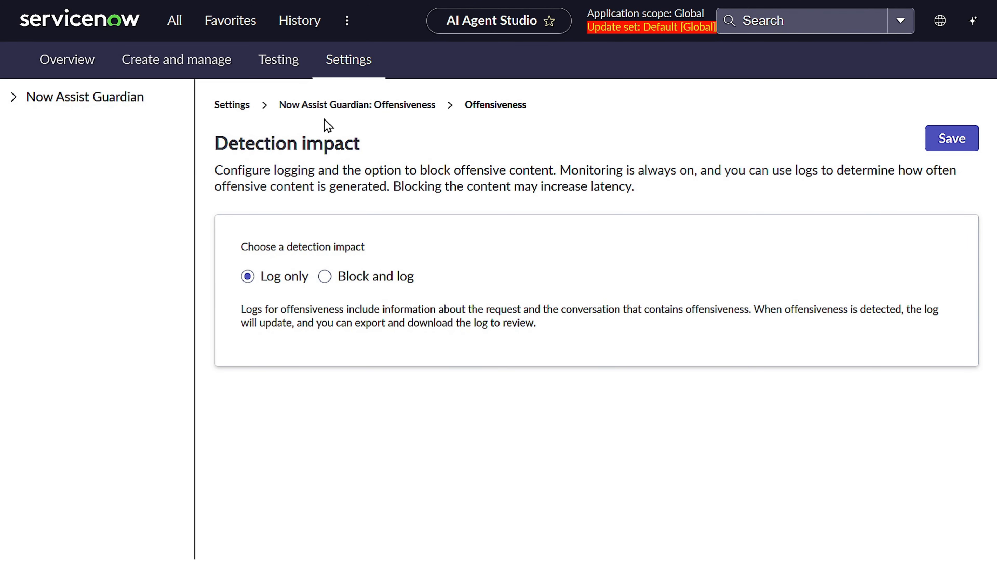
pyautogui.click(283, 105)
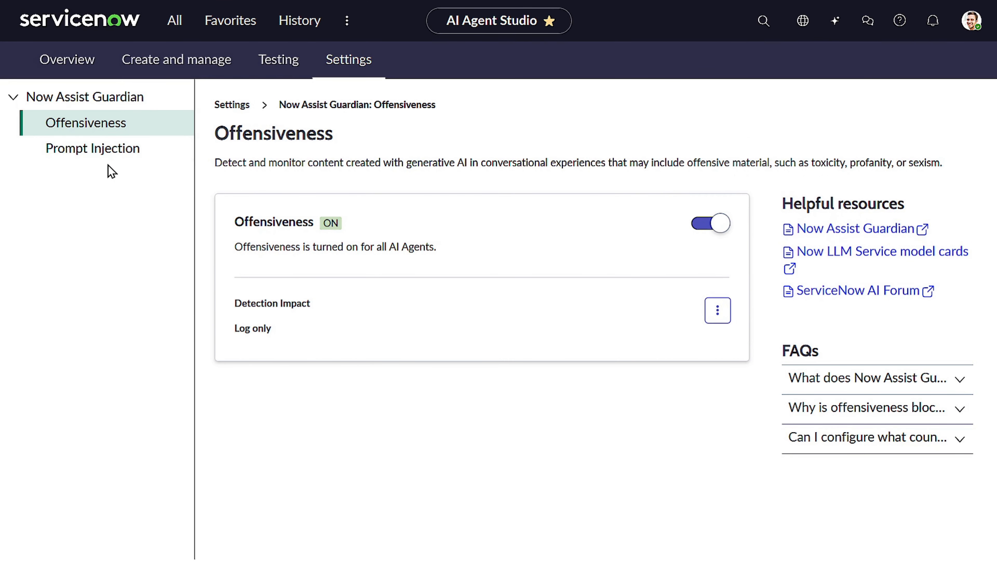
# Read the Now Assist Guardian Prompt Injection description and open its global configuration in Now Assist Admin
pyautogui.click(101, 154)
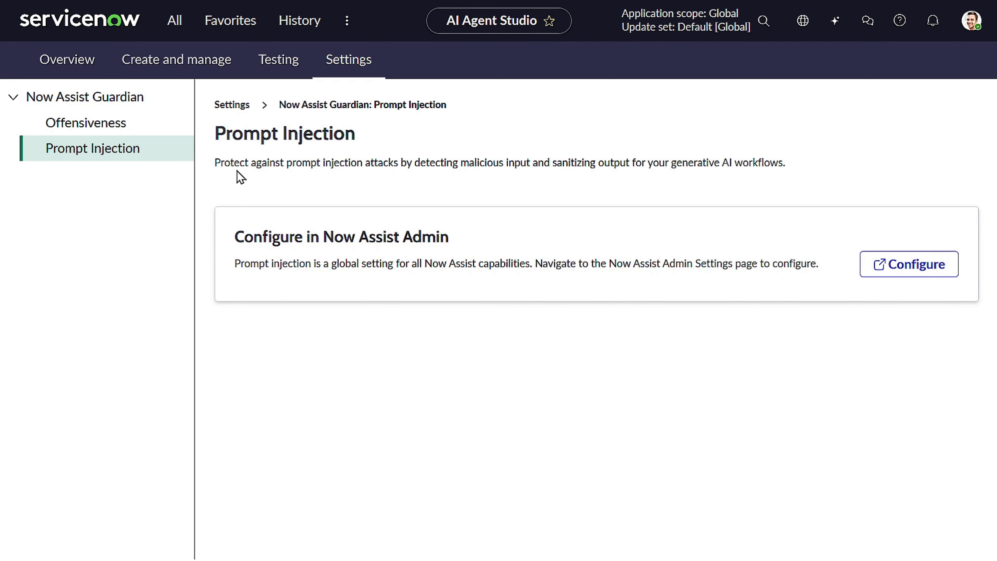
pyautogui.moveTo(245, 164); pyautogui.dragTo(437, 164)
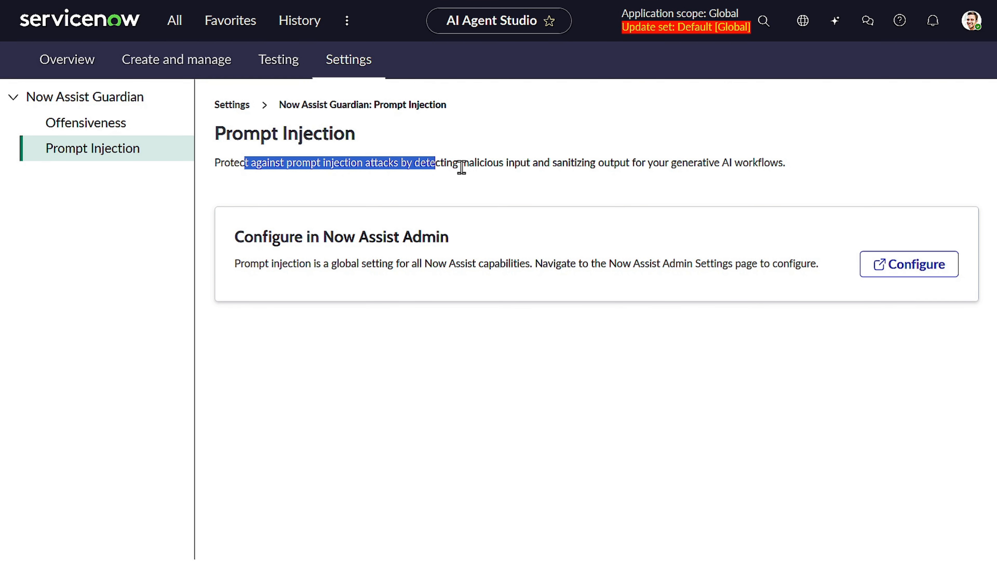
pyautogui.moveTo(499, 164); pyautogui.dragTo(569, 164)
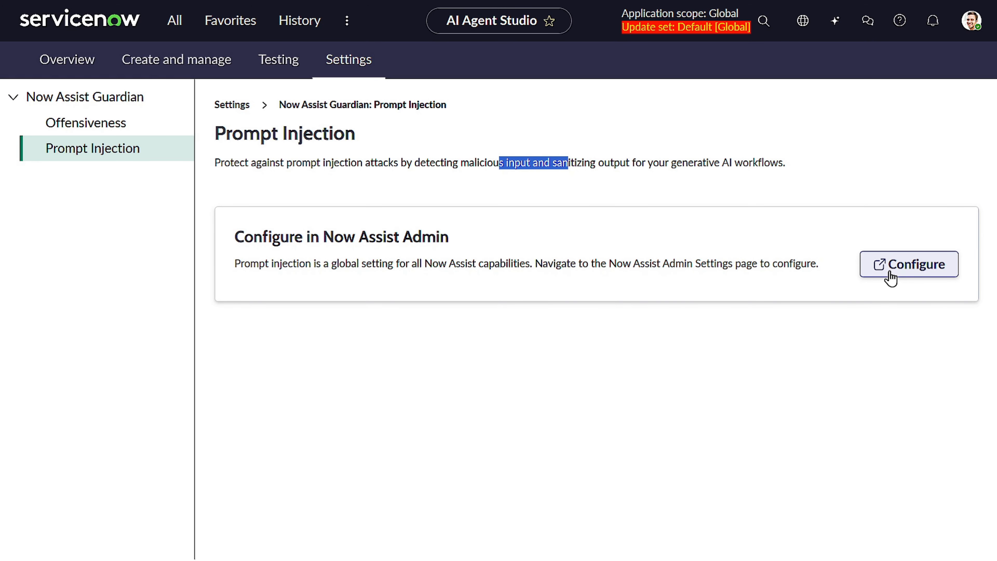
pyautogui.click(878, 277)
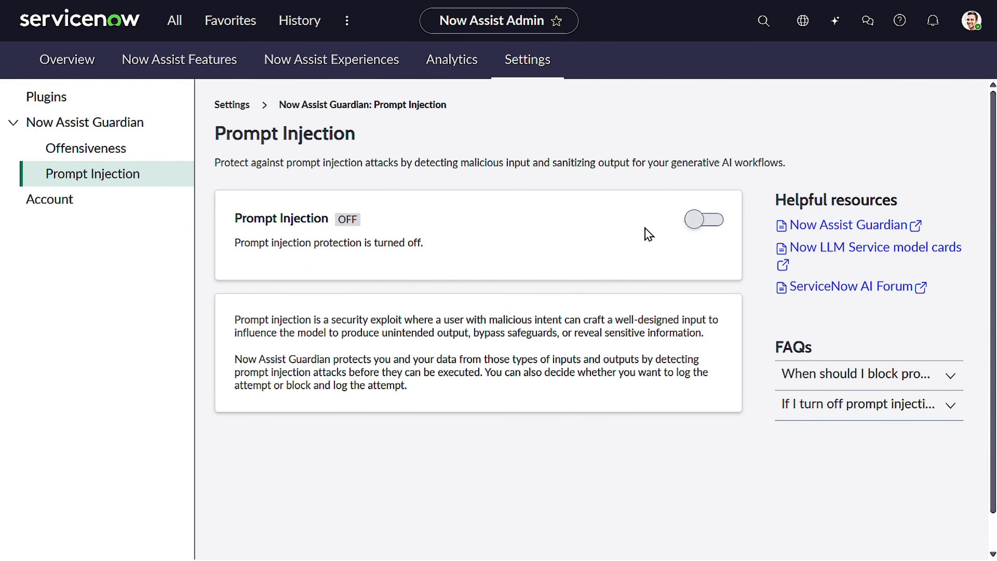
# Turn on Prompt Injection detection and edit its detection impact, trying Block and log before selecting Log only again
pyautogui.click(705, 221)
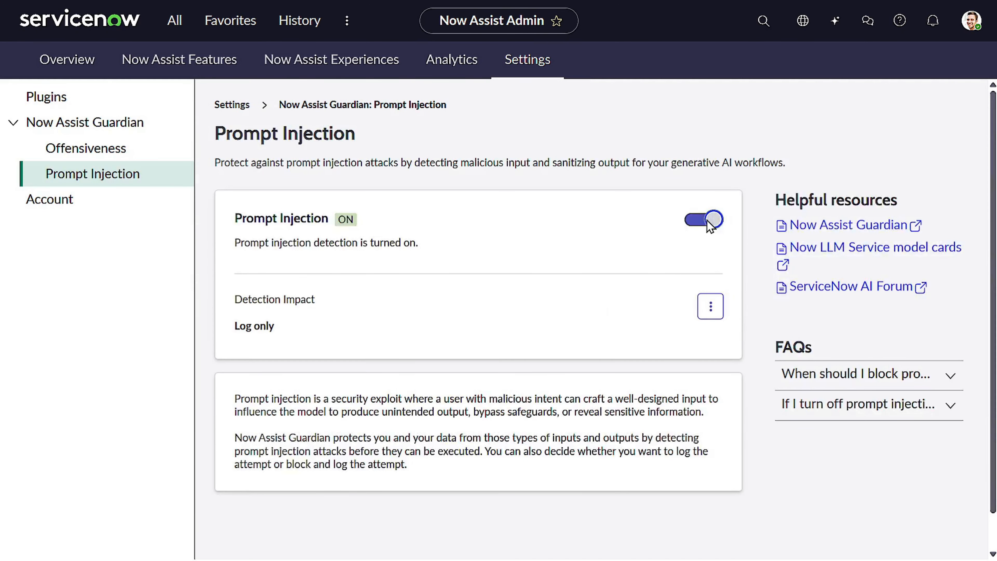
pyautogui.click(715, 311)
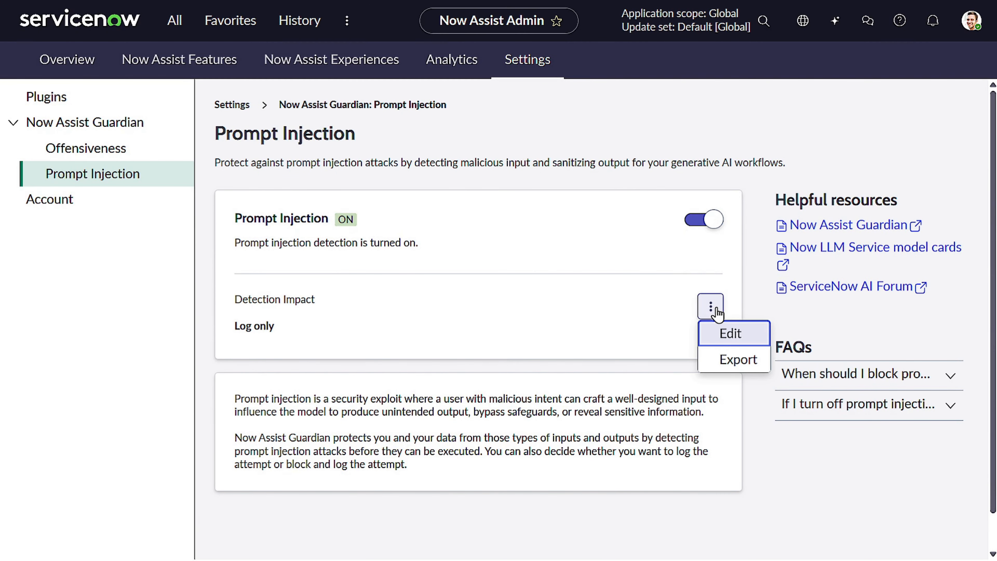
pyautogui.click(729, 340)
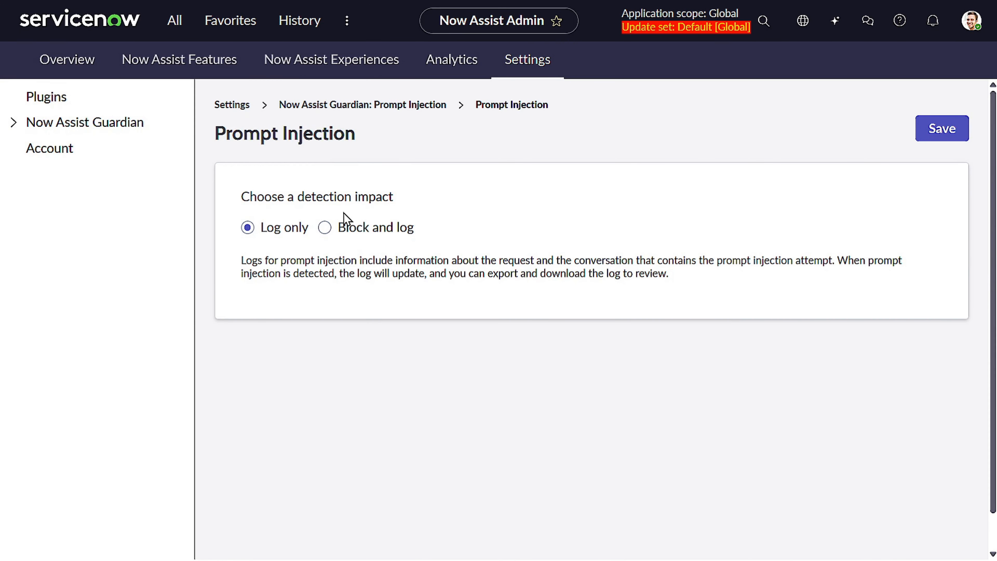
pyautogui.click(324, 227)
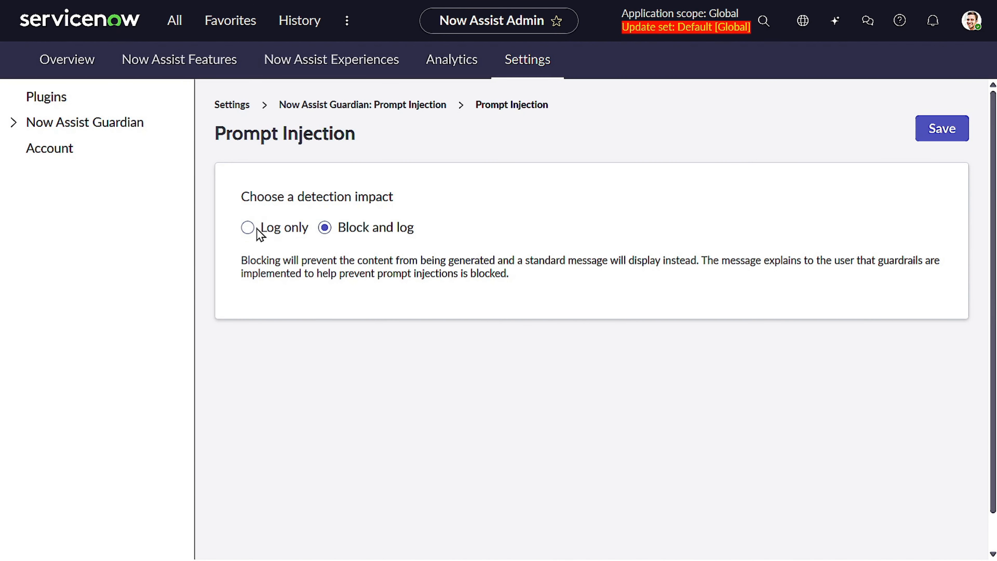
pyautogui.click(248, 228)
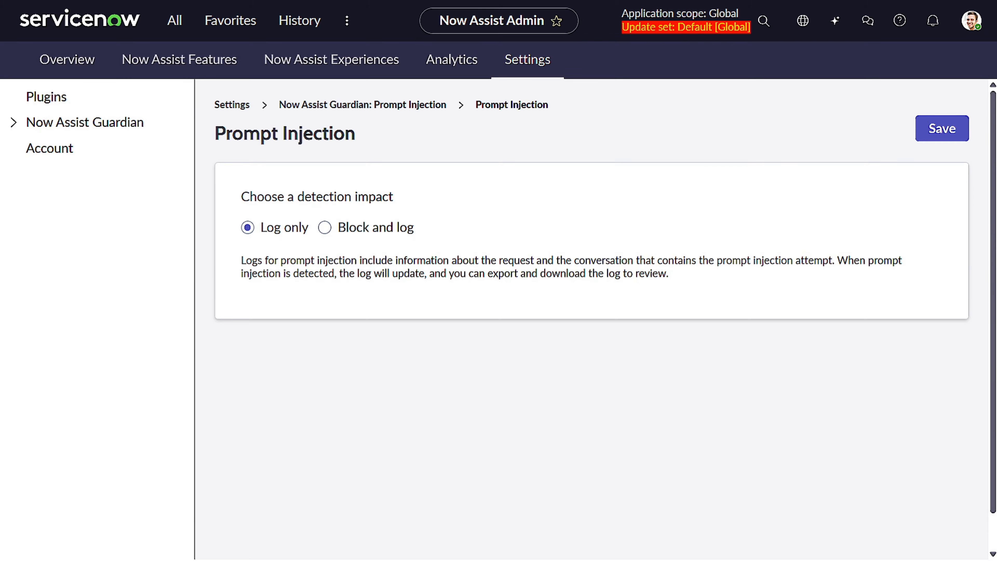
pyautogui.hotkey('alt', 'Tab')
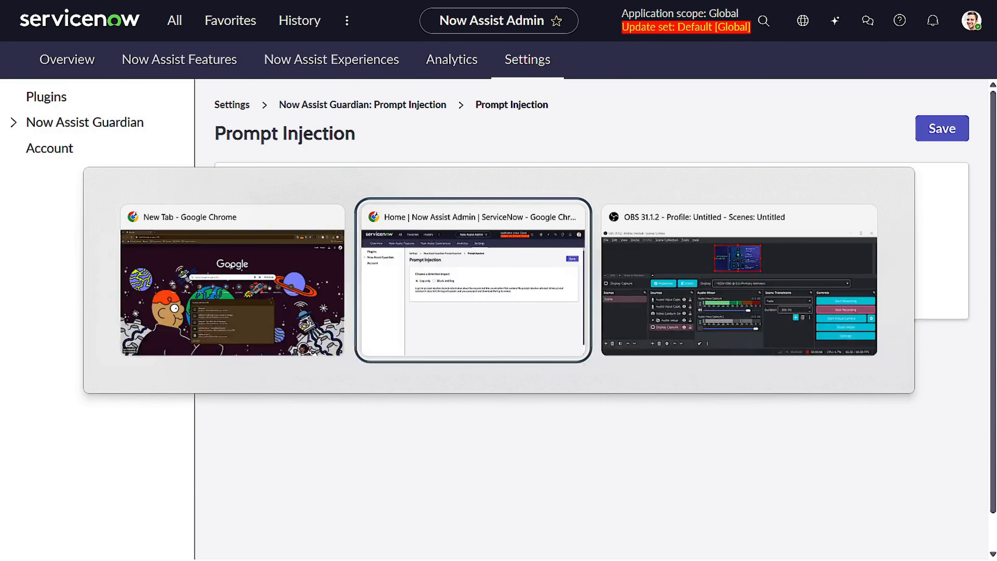